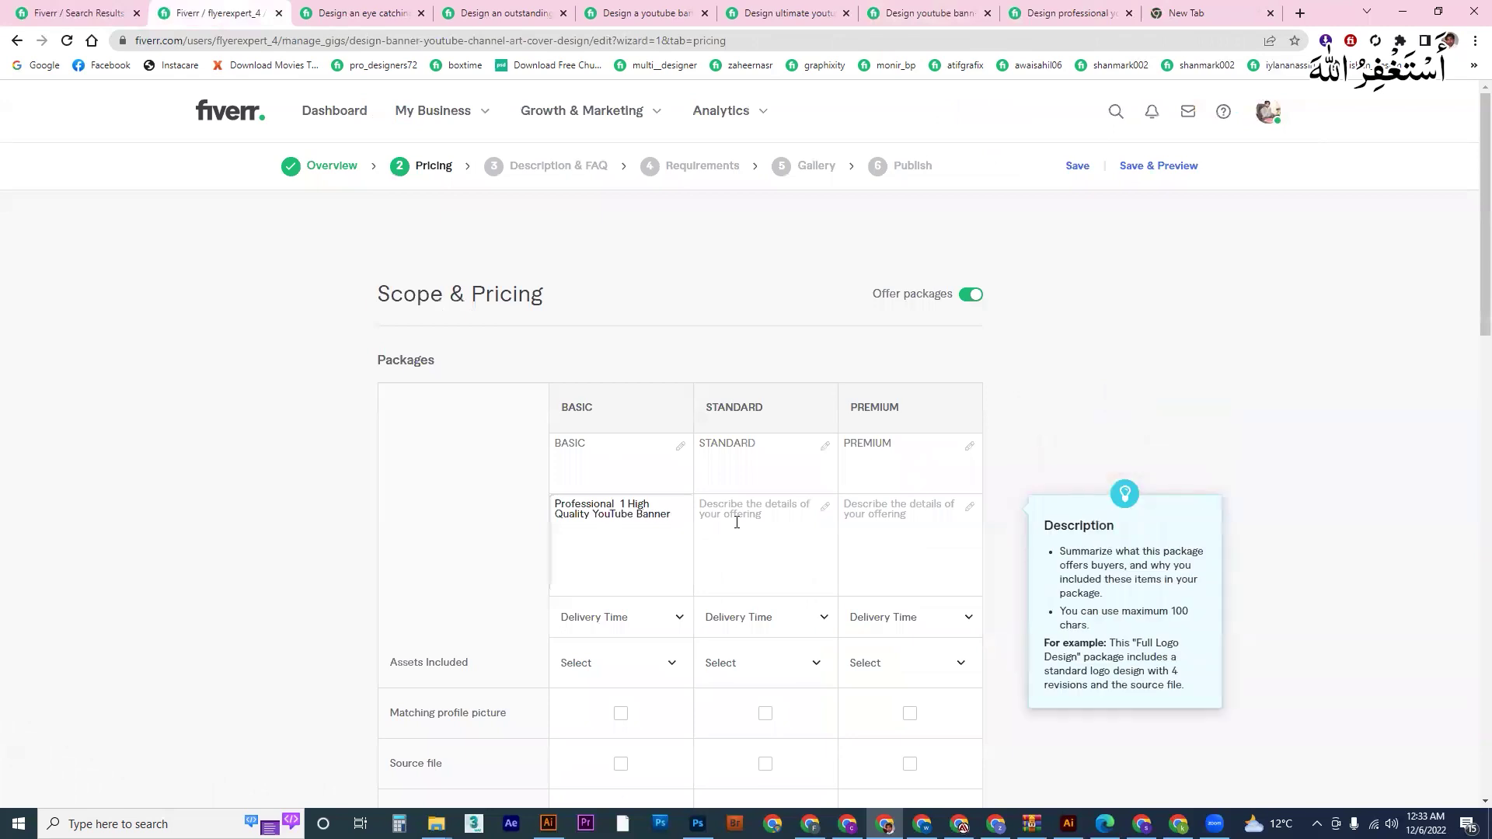
# Step: Describe the Standard package as "Proffessional YouTube Banner + Profile Pic" and replace its first word with "Recoomended"
pyautogui.click(738, 521)
pyautogui.write('Proffessional YouTube Banner + Profile Pic')
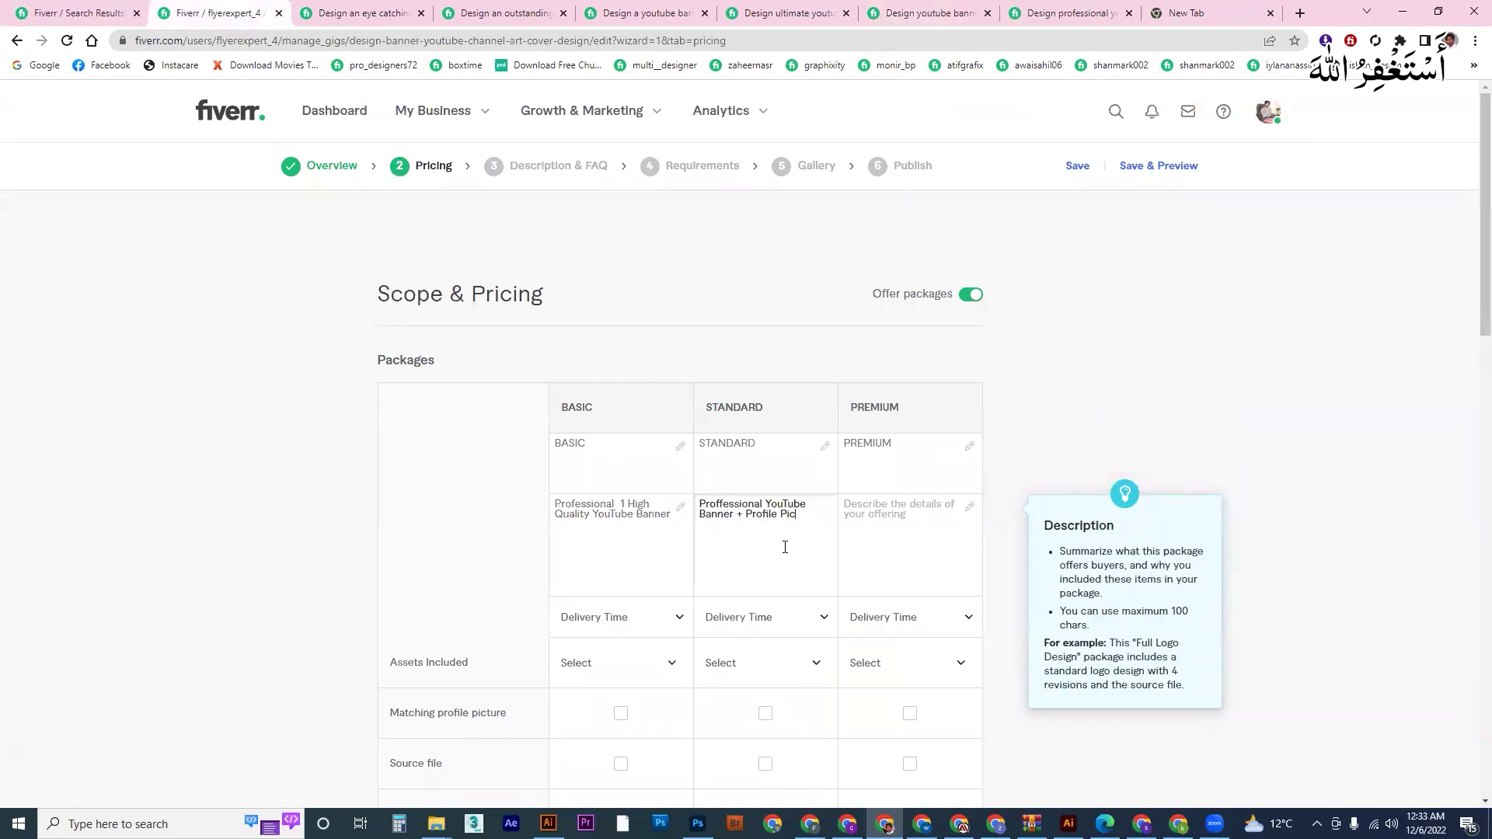
pyautogui.doubleClick(760, 503)
pyautogui.write('Recomm')
pyautogui.press('BackSpace')
pyautogui.press('BackSpace')
pyautogui.write('omended')
# Step: Look up the spelling of "recommended" in Google's search suggestions and copy the suggested word
pyautogui.click(1212, 14)
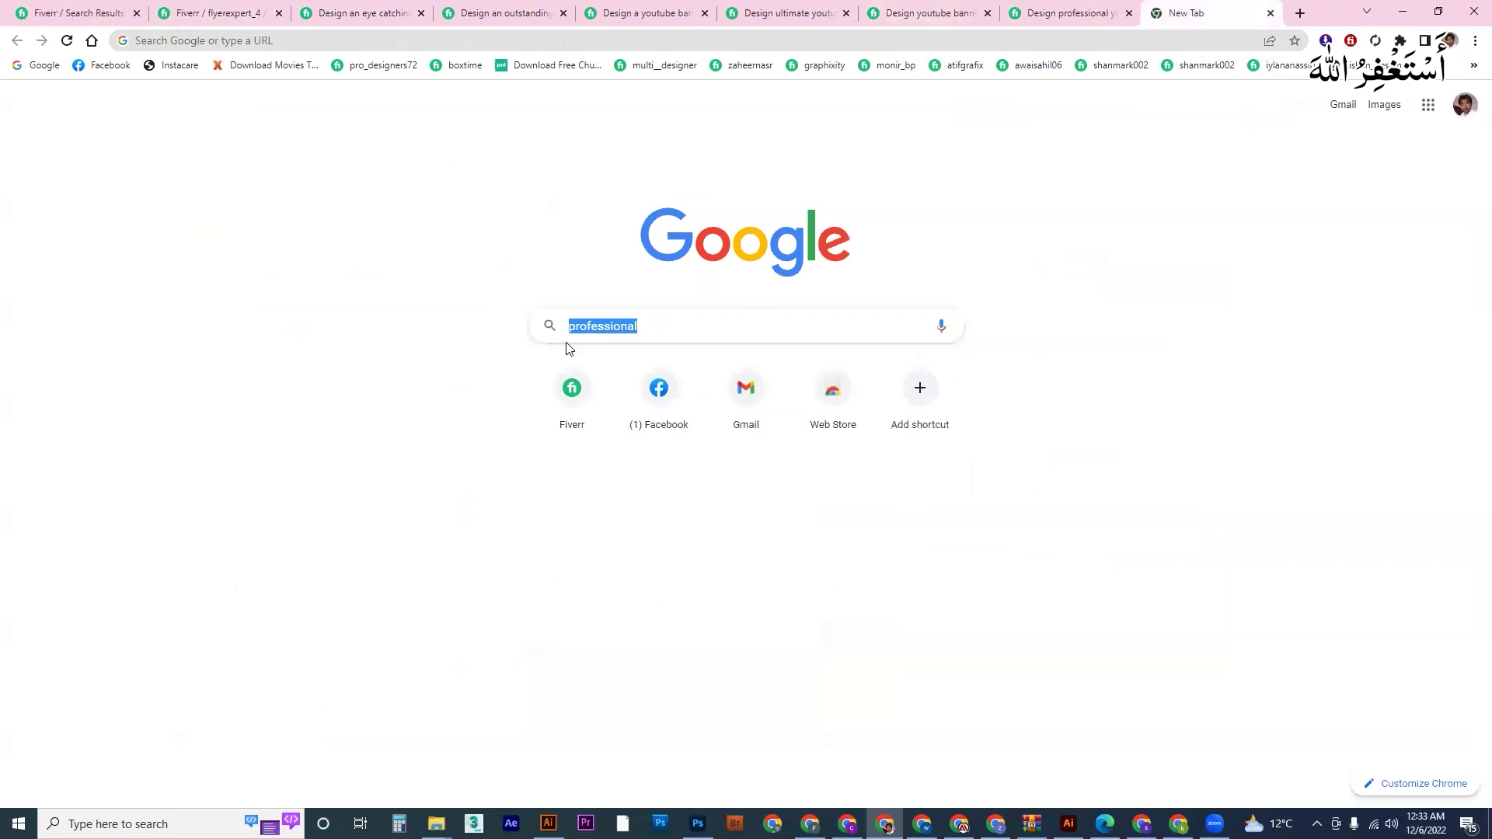
pyautogui.write('c')
pyautogui.press('BackSpace')
pyautogui.write('rec')
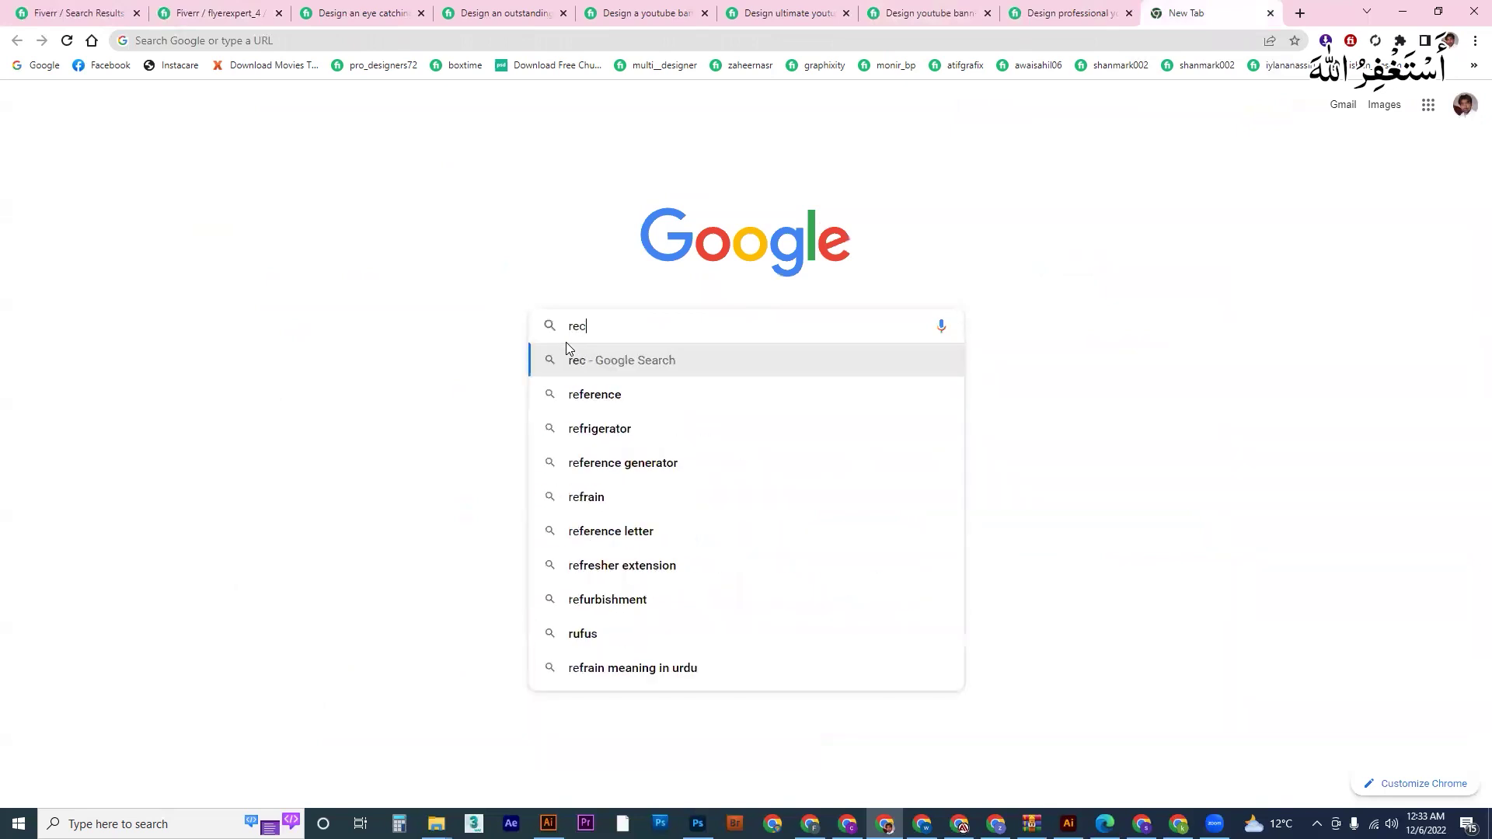
pyautogui.write('om')
pyautogui.press('Down')
pyautogui.press('Down')
pyautogui.press('Down')
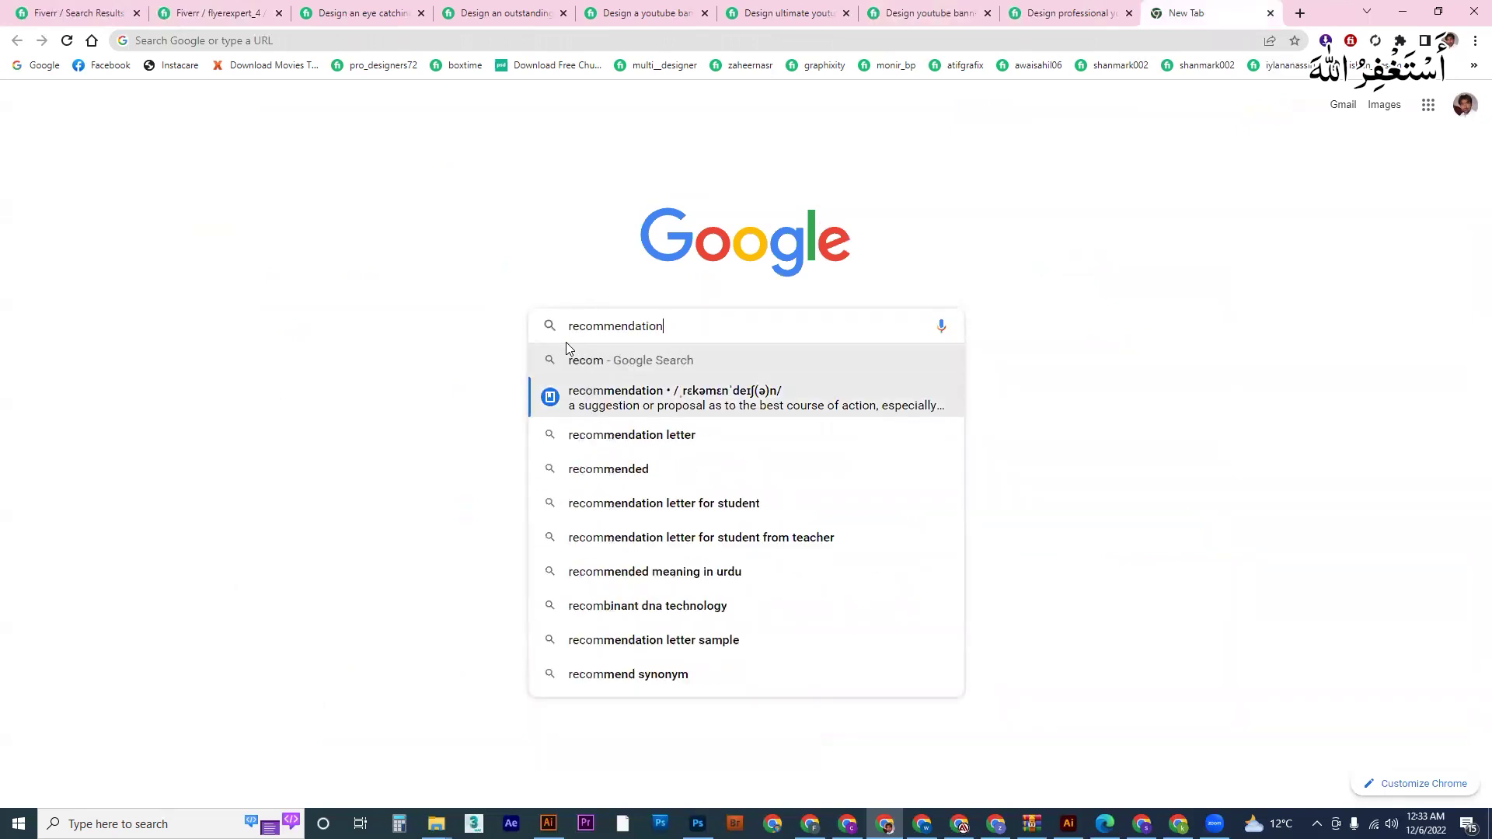
pyautogui.doubleClick(572, 339)
pyautogui.hotkey('ctrl', 'c')
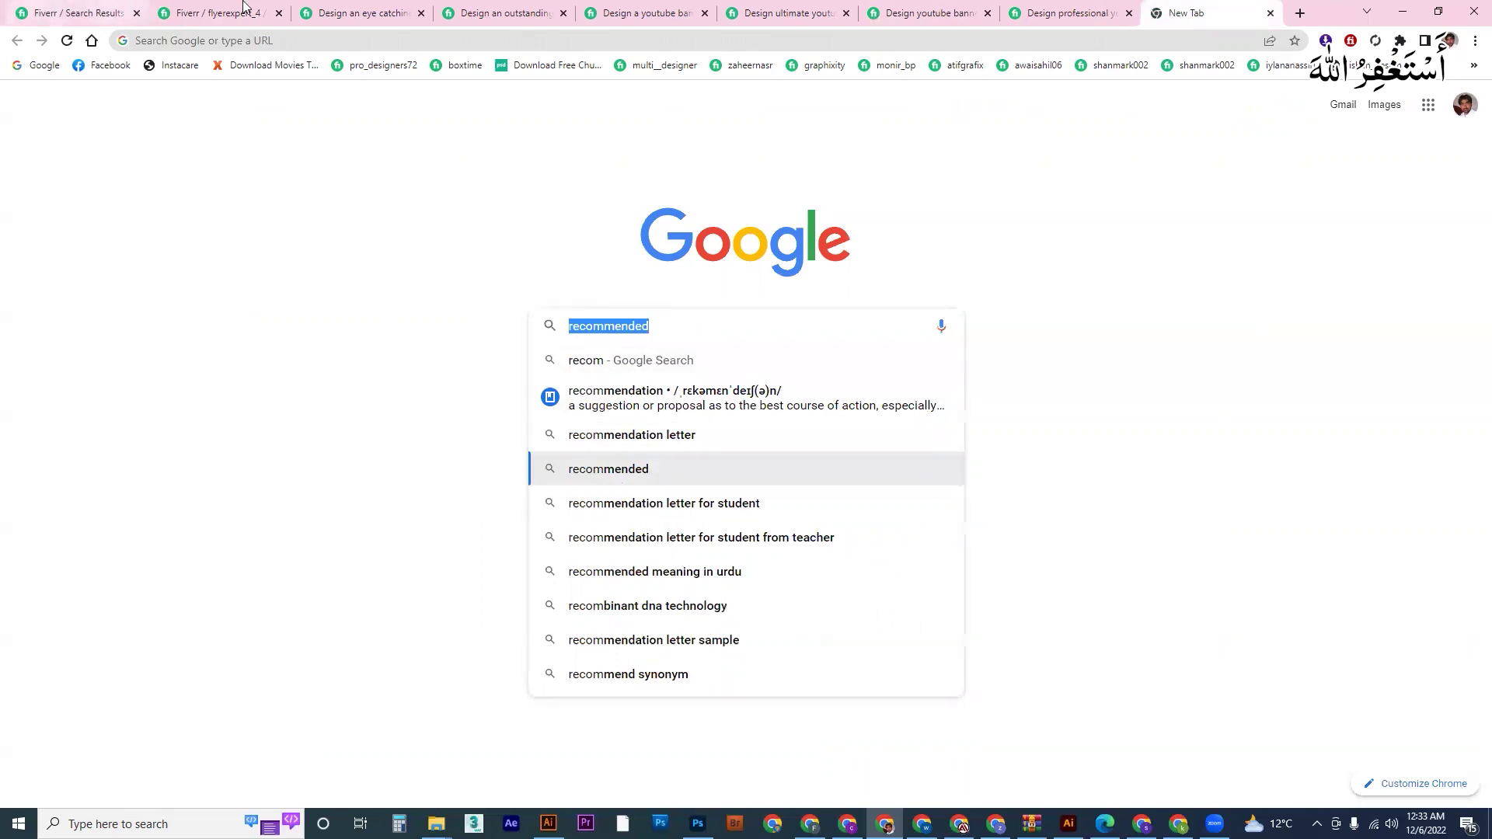
# Step: Replace the misspelled first word of the gig's Standard package description with "Recommended", capitalised
pyautogui.click(210, 12)
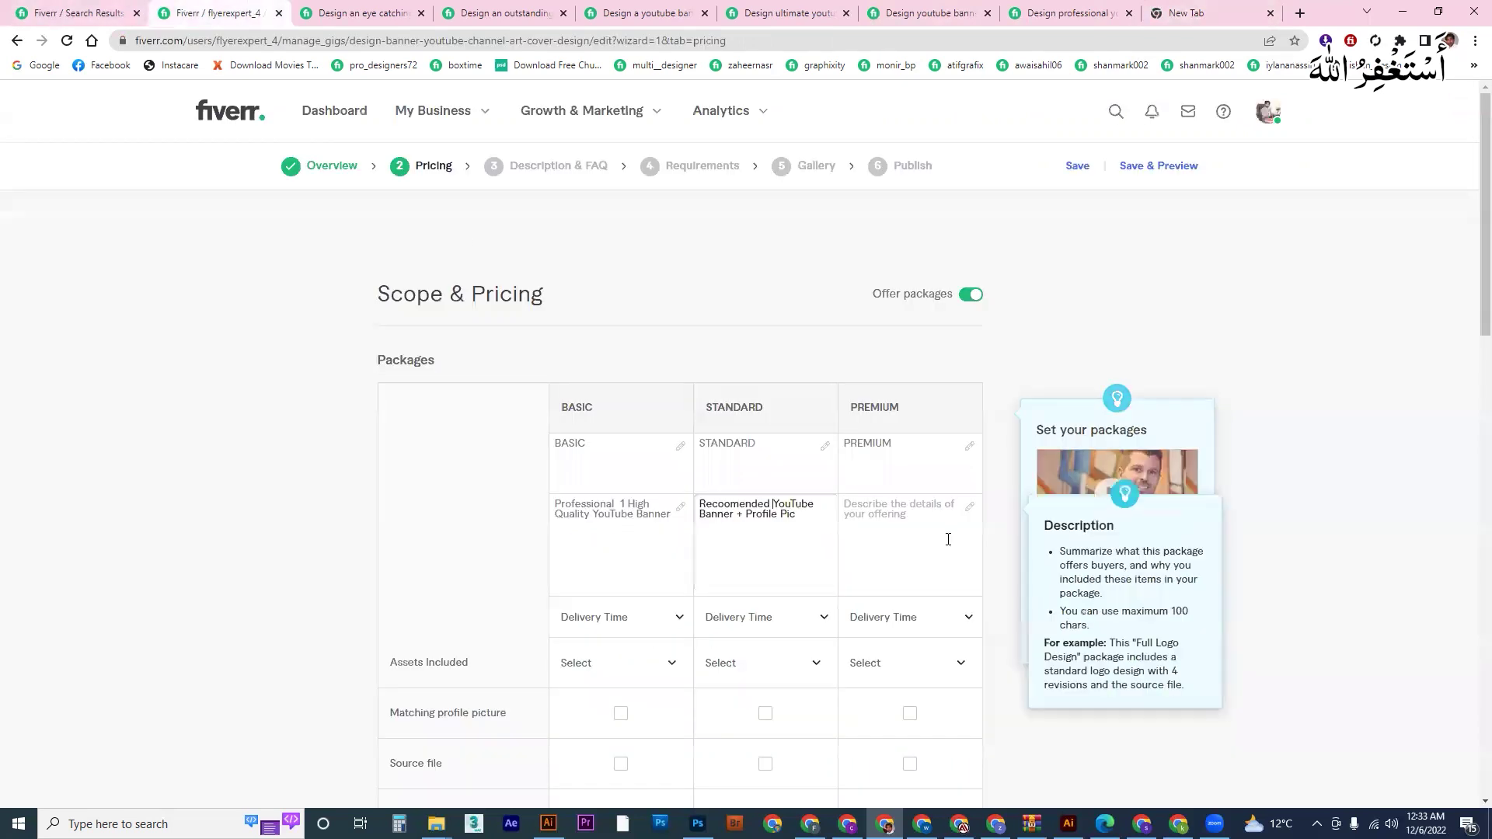
pyautogui.doubleClick(769, 504)
pyautogui.hotkey('ctrl', 'v')
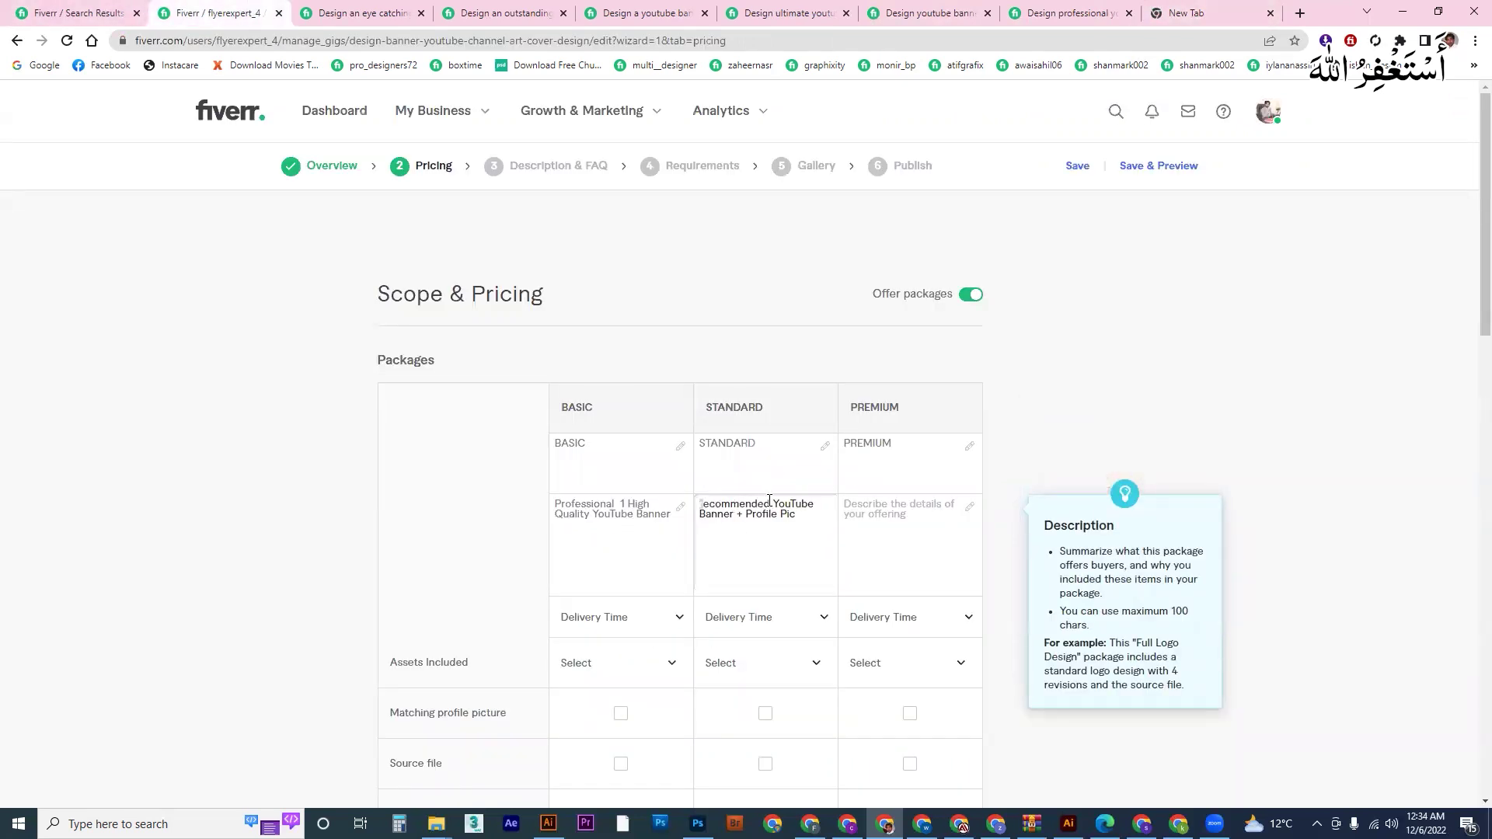
pyautogui.write('R')
# Step: Copy the Premium package text from the open "youtube banner or channel art" gig and paste it as this gig's Premium description
pyautogui.click(917, 12)
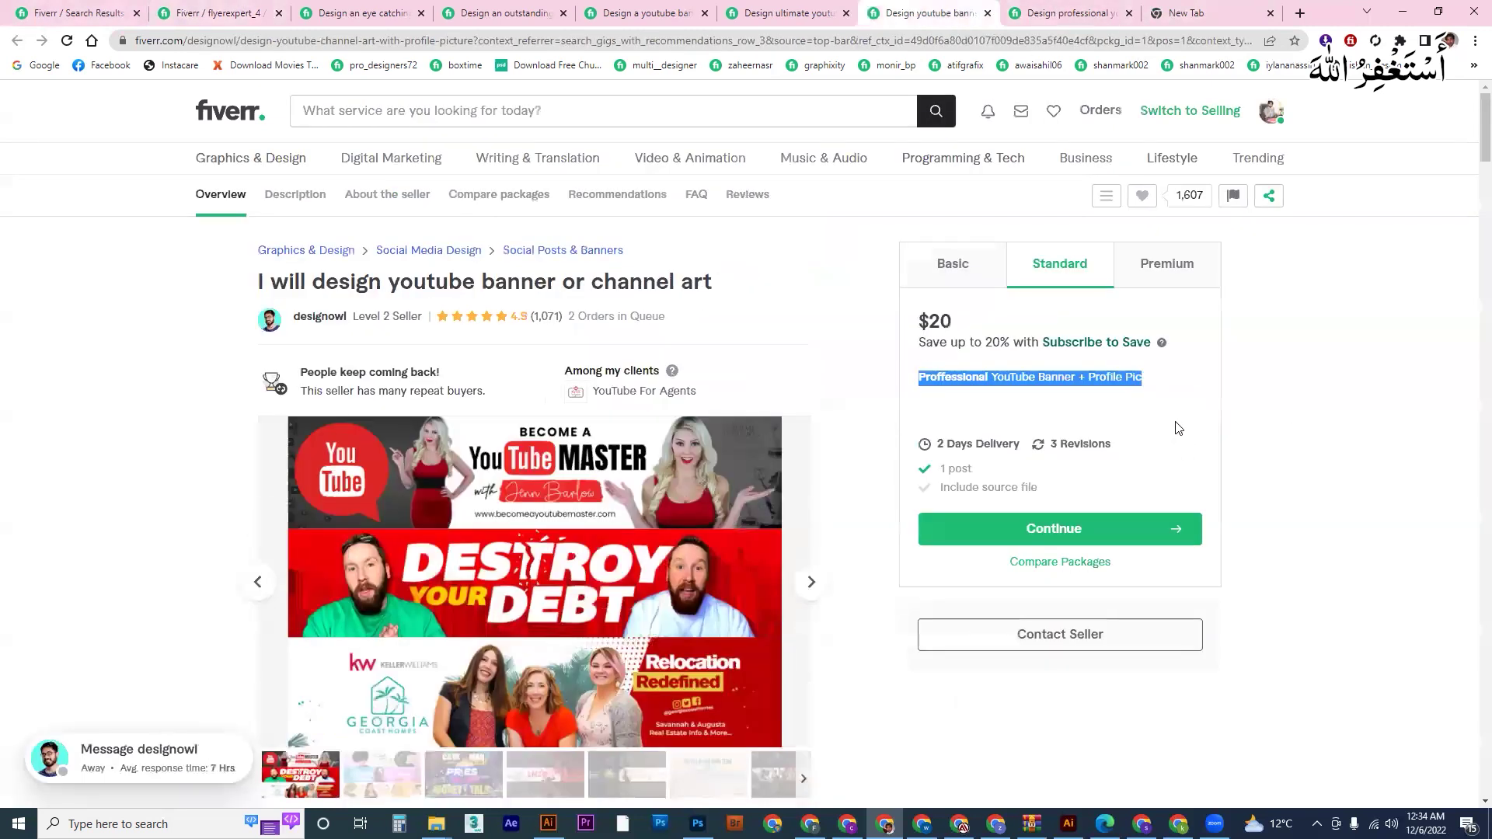
pyautogui.click(1157, 265)
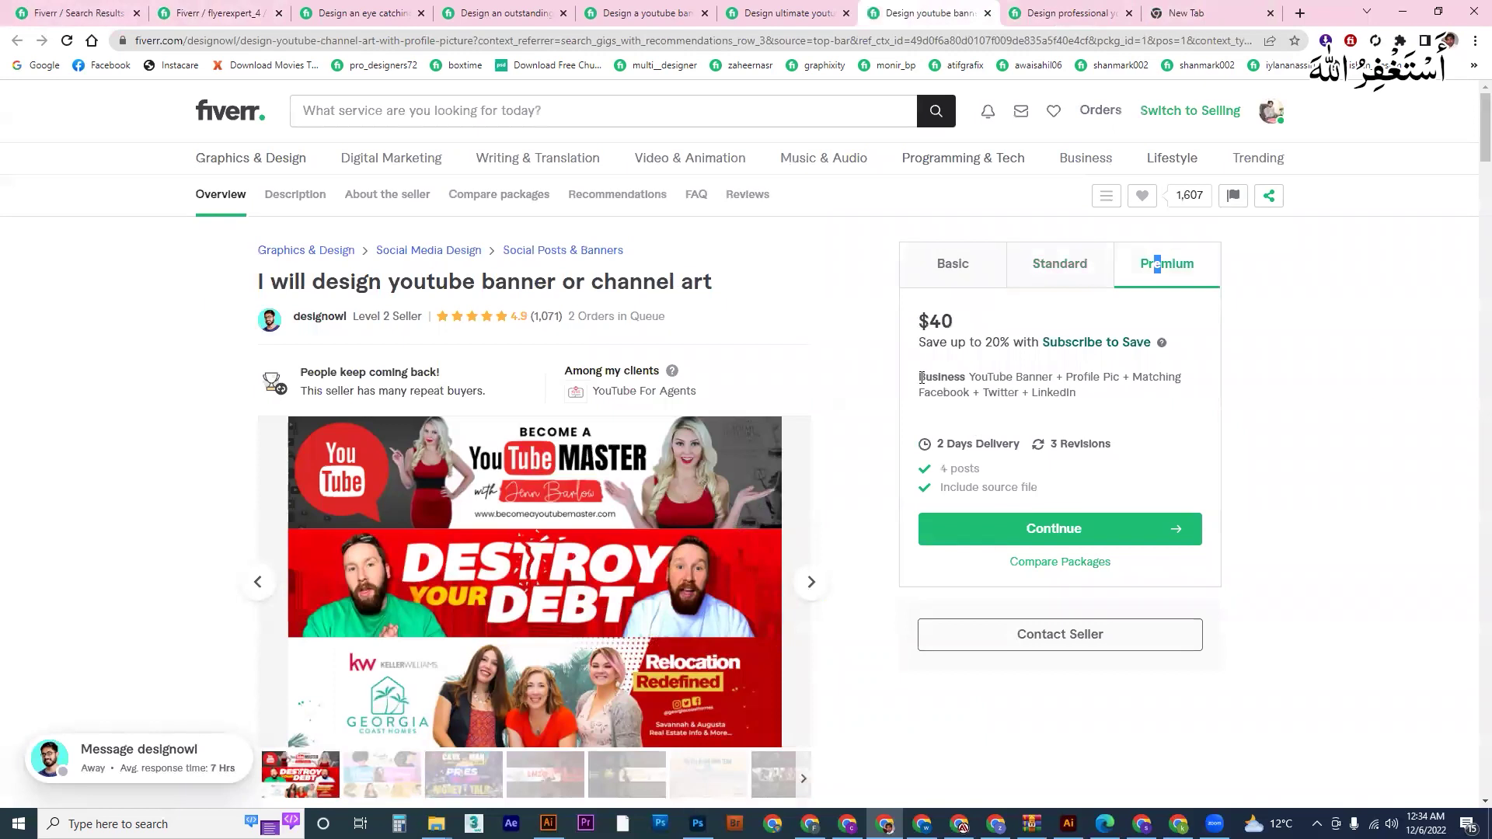
pyautogui.moveTo(921, 378); pyautogui.dragTo(1205, 393)
pyautogui.hotkey('ctrl', 'c')
pyautogui.click(144, 5)
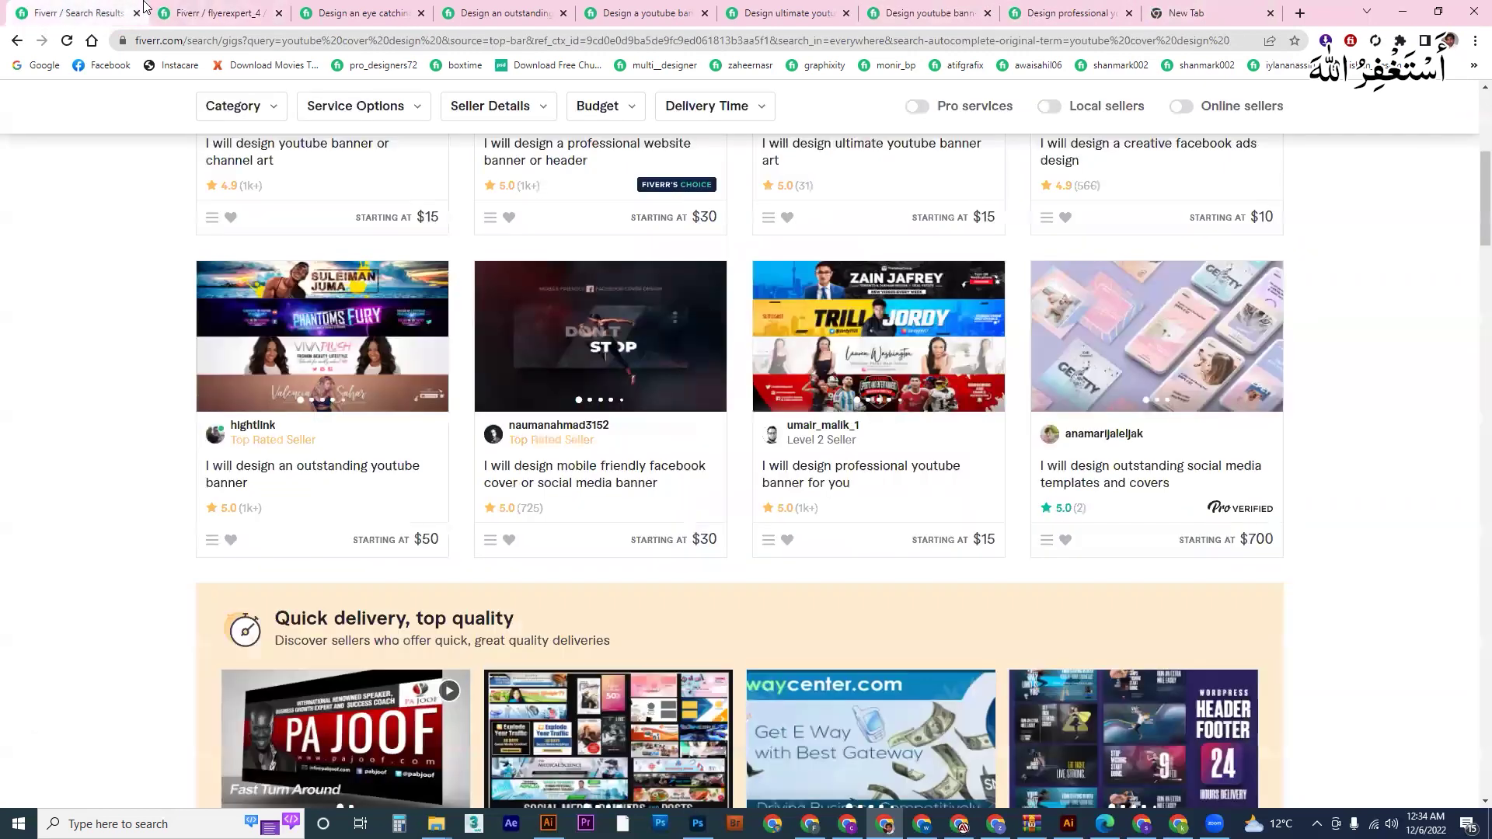
pyautogui.click(210, 13)
pyautogui.click(877, 515)
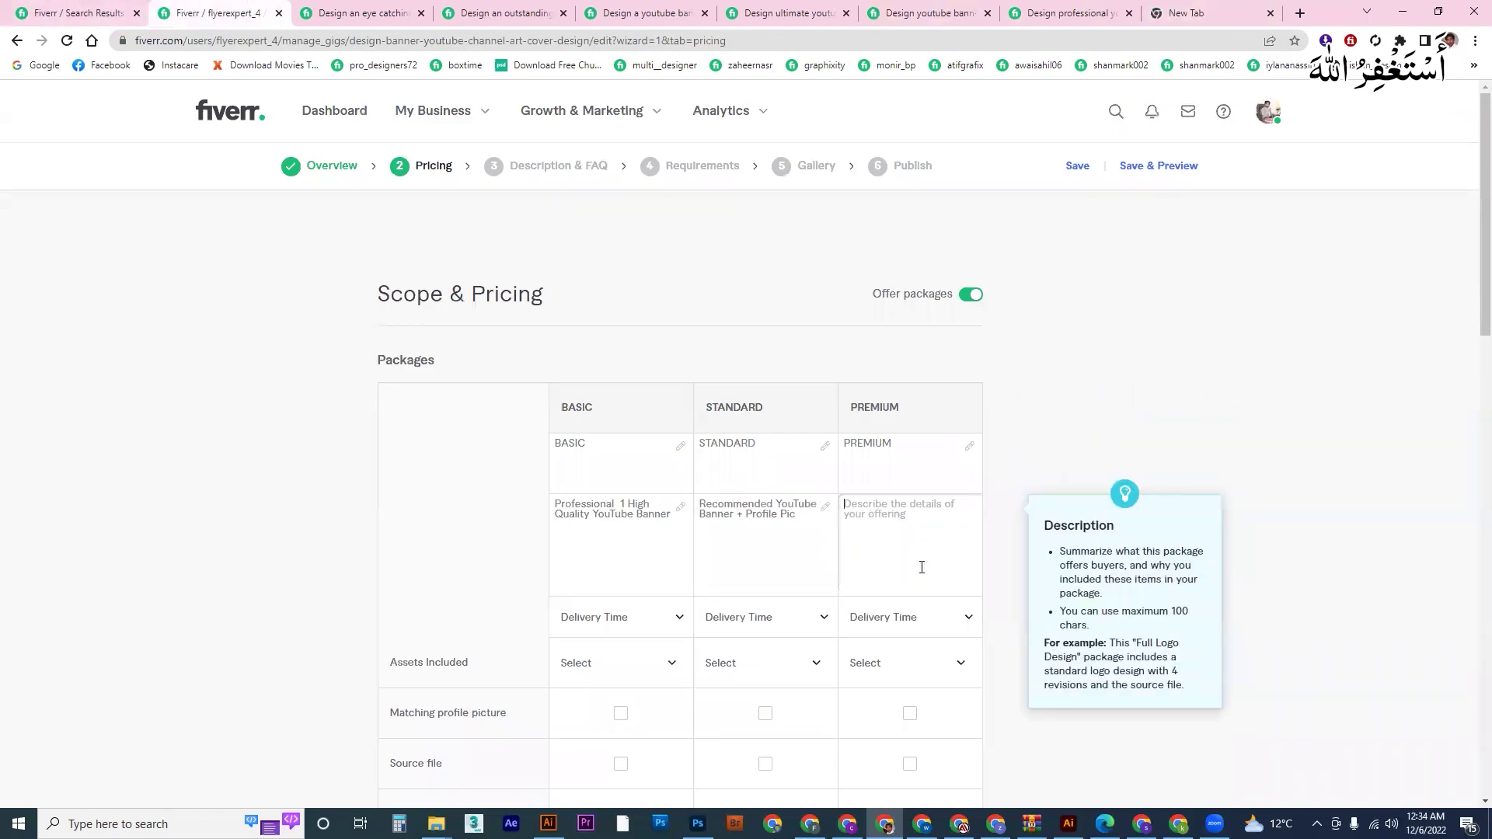
pyautogui.hotkey('ctrl', 'v')
# Step: Set the delivery time to 1 day for Basic and Standard and 2 days for Premium
pyautogui.scroll(-3, 720, 619)
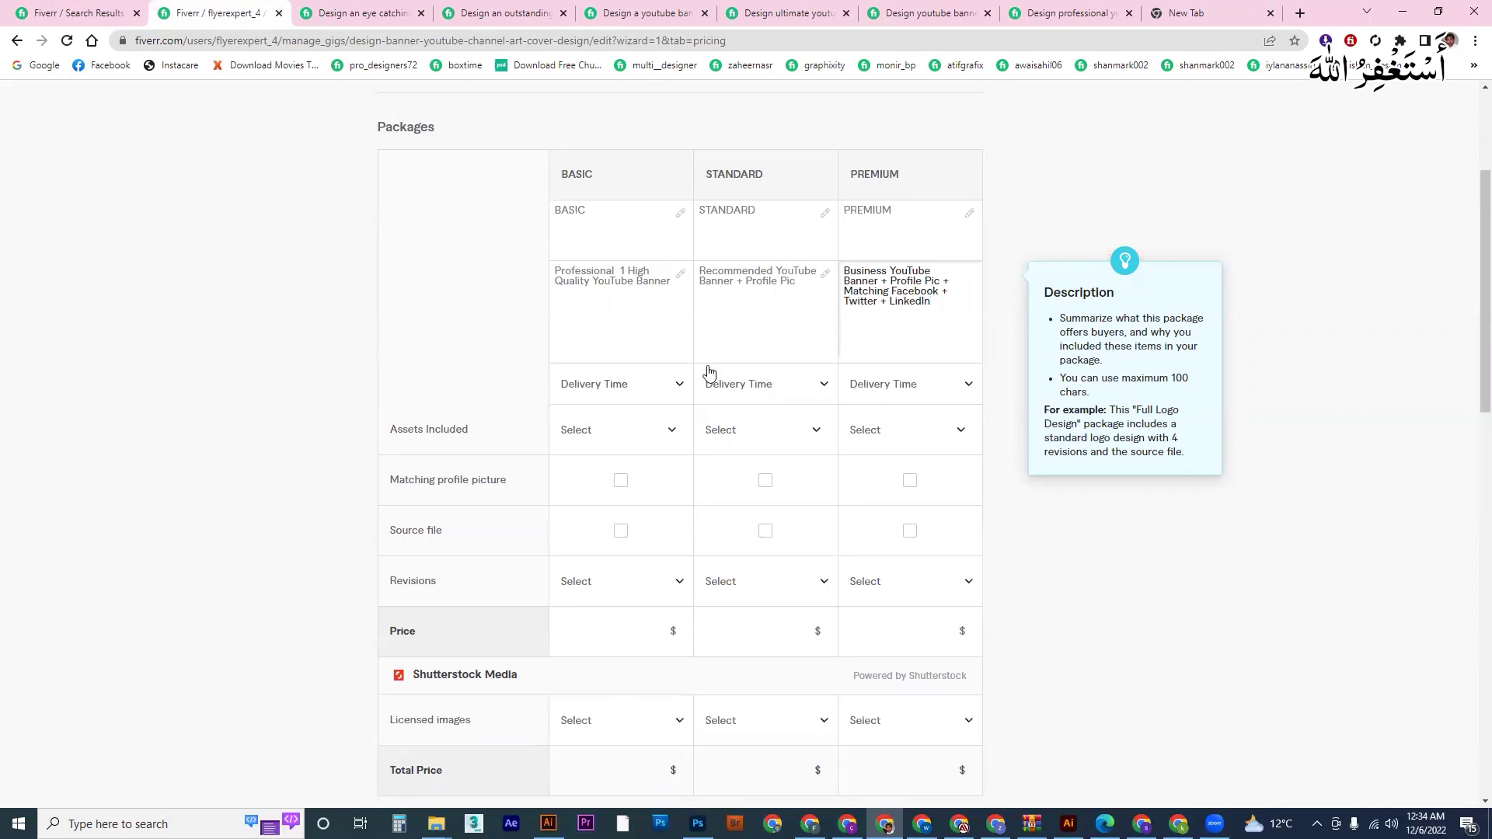
pyautogui.click(615, 389)
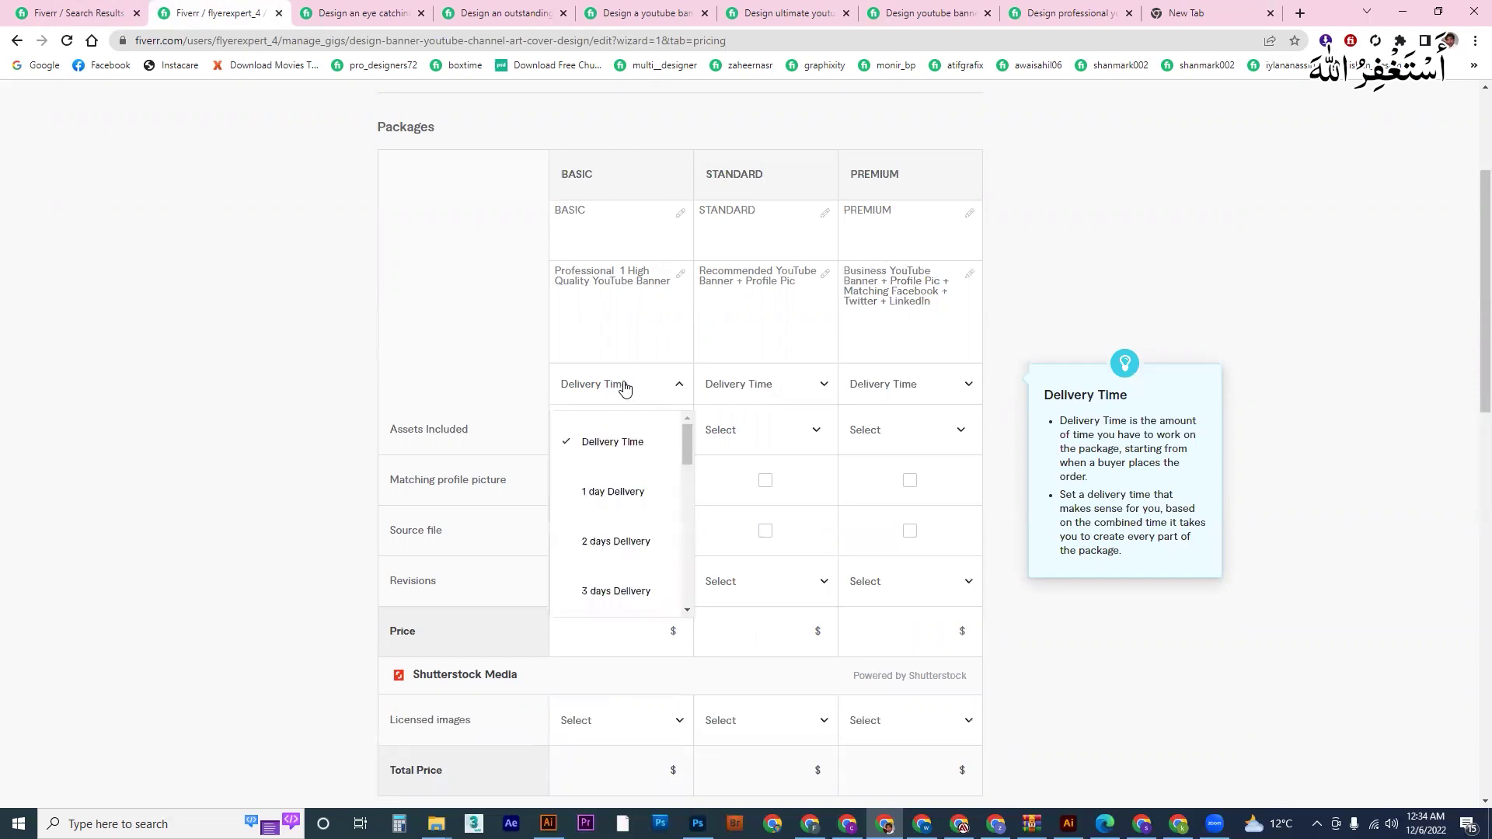
pyautogui.click(631, 485)
pyautogui.click(772, 389)
pyautogui.click(770, 482)
pyautogui.click(939, 394)
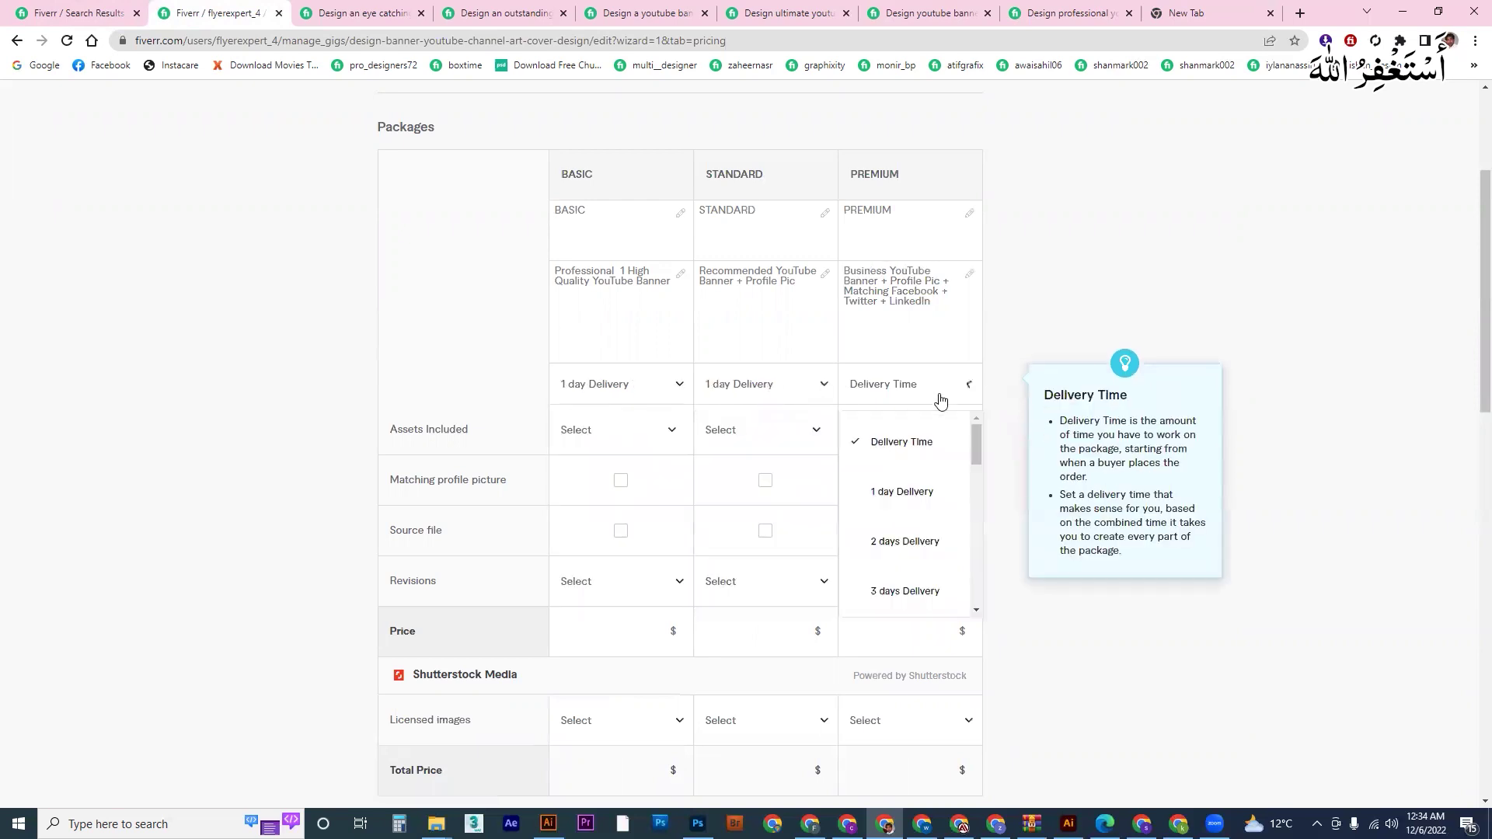
pyautogui.click(918, 542)
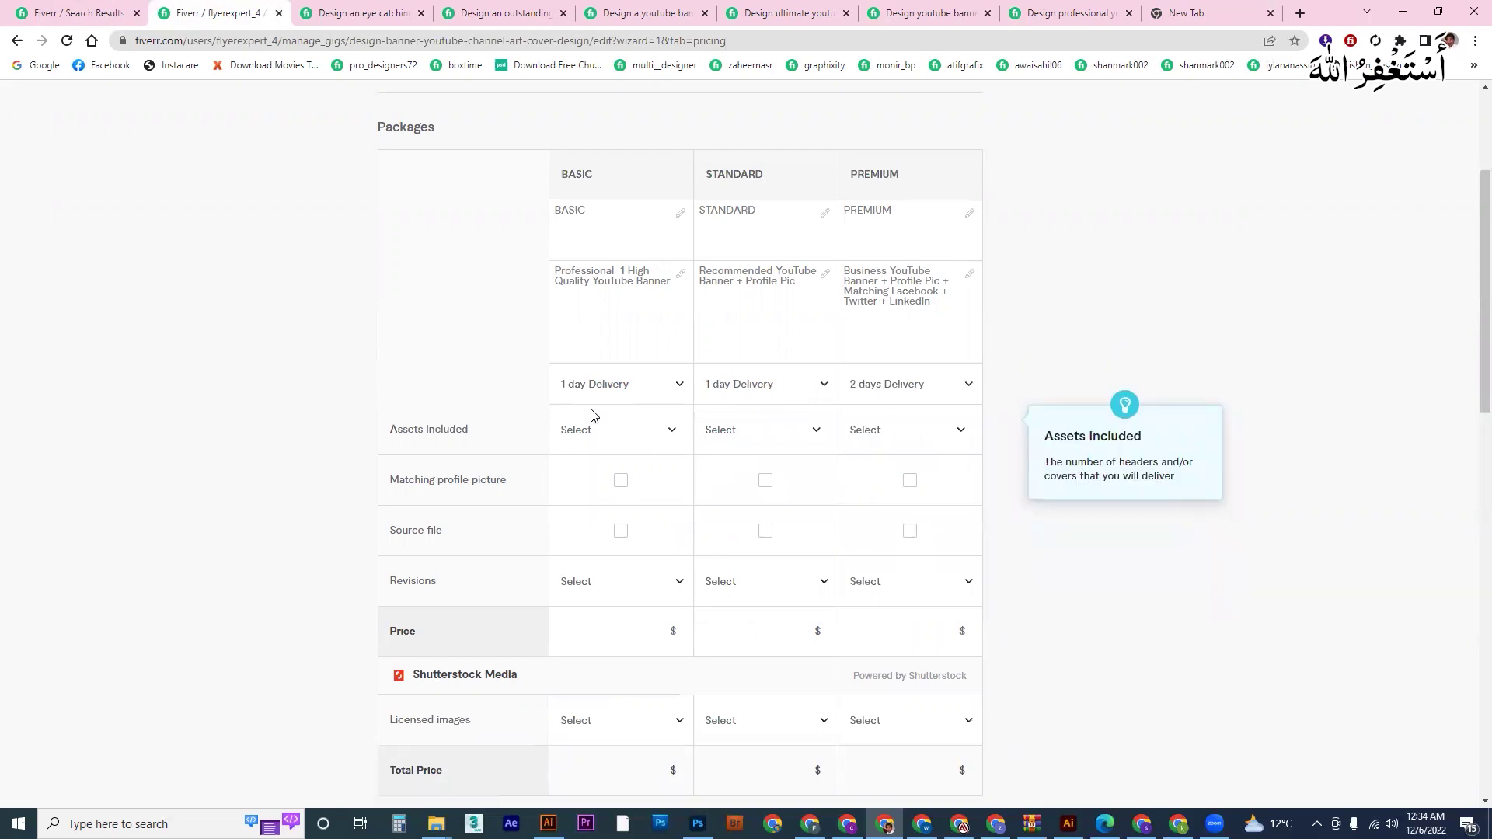
# Step: Change the Basic and Standard packages' delivery time to 2 days
pyautogui.click(610, 389)
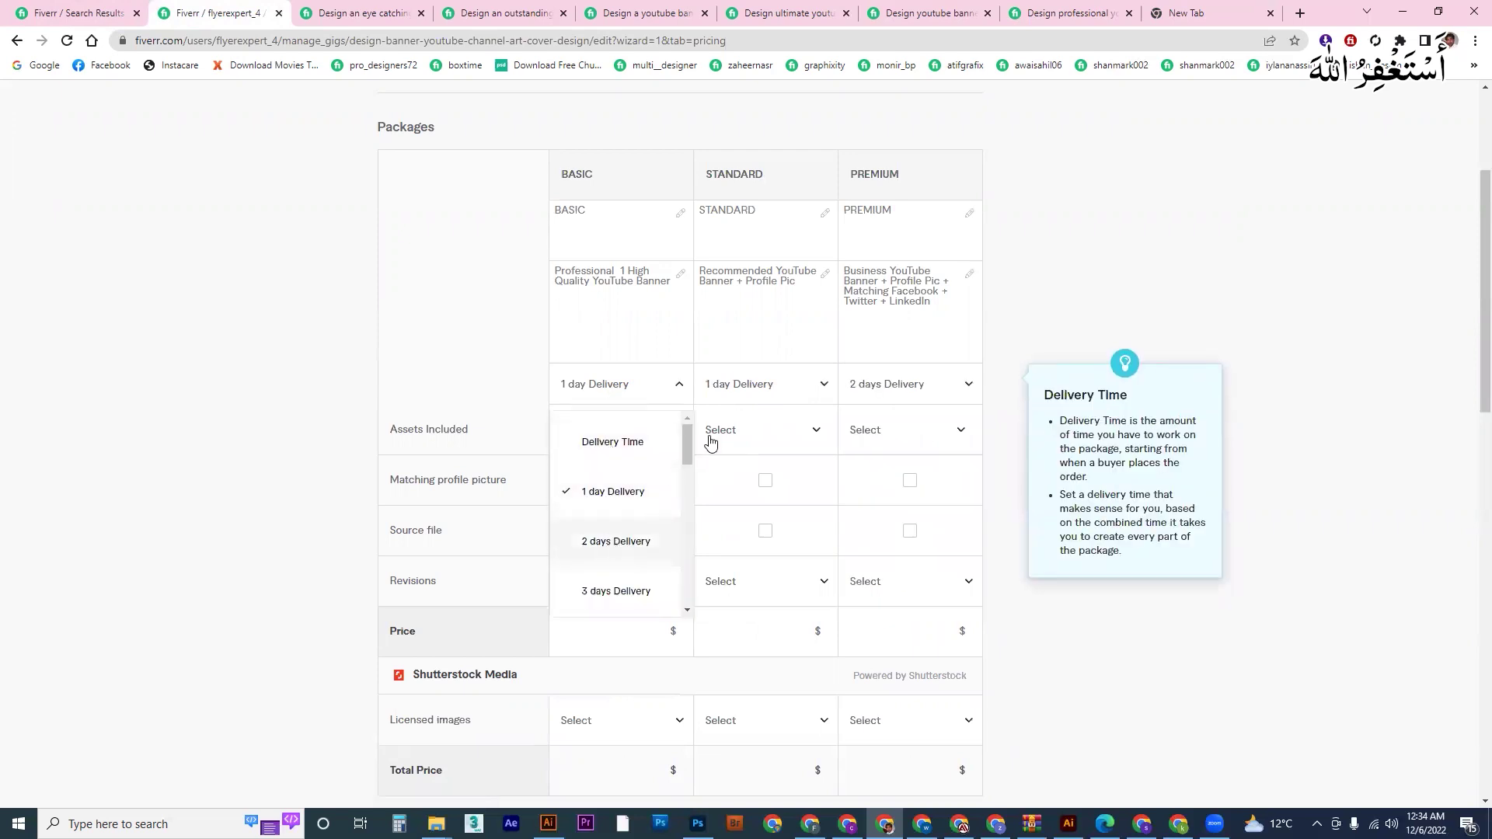
pyautogui.click(616, 541)
pyautogui.click(766, 389)
pyautogui.click(764, 542)
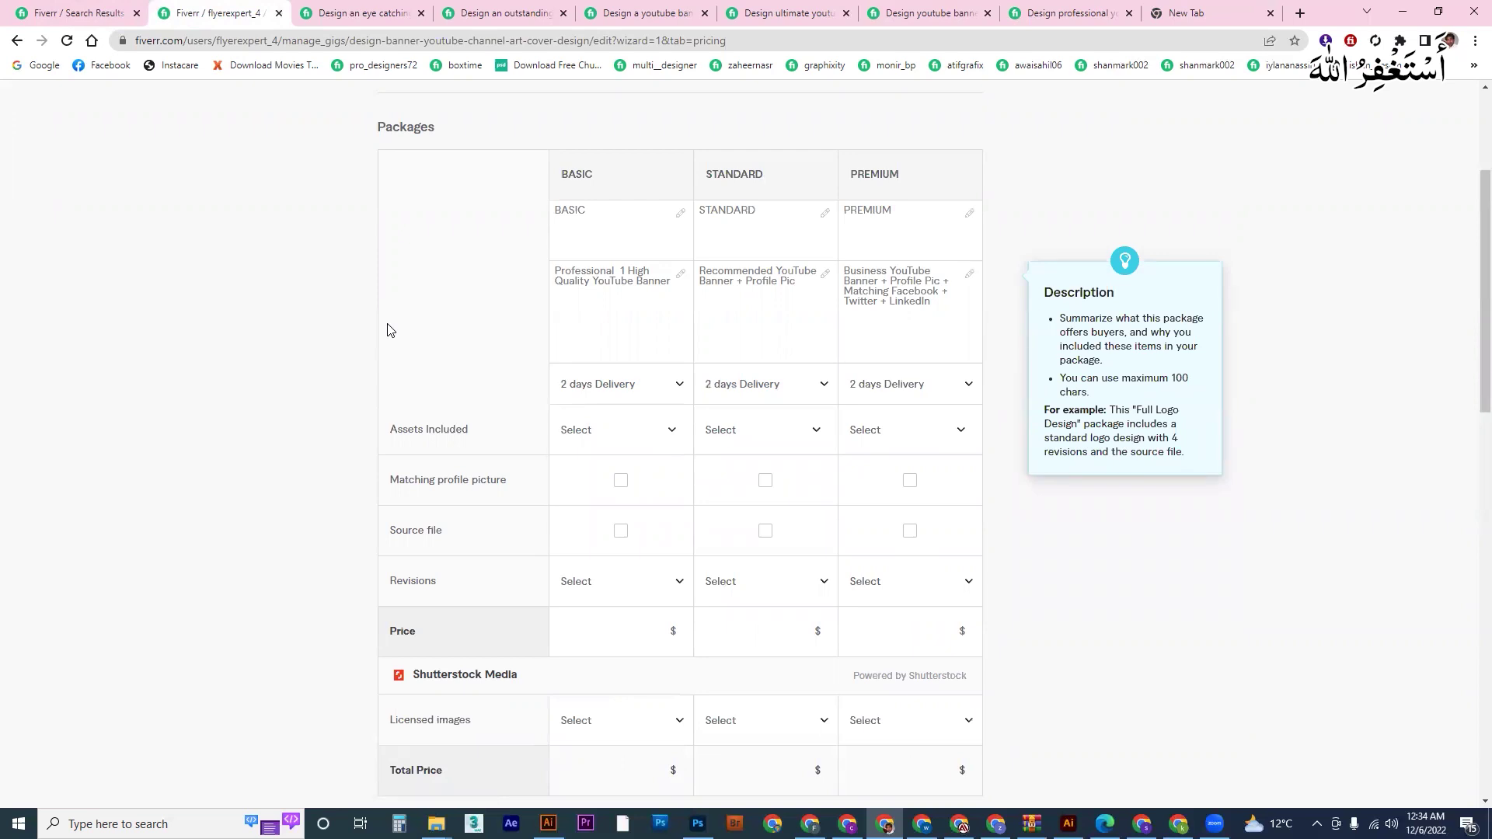
# Step: Set the delivery time of the Basic and Standard packages back to 1 day
pyautogui.click(602, 388)
pyautogui.click(606, 503)
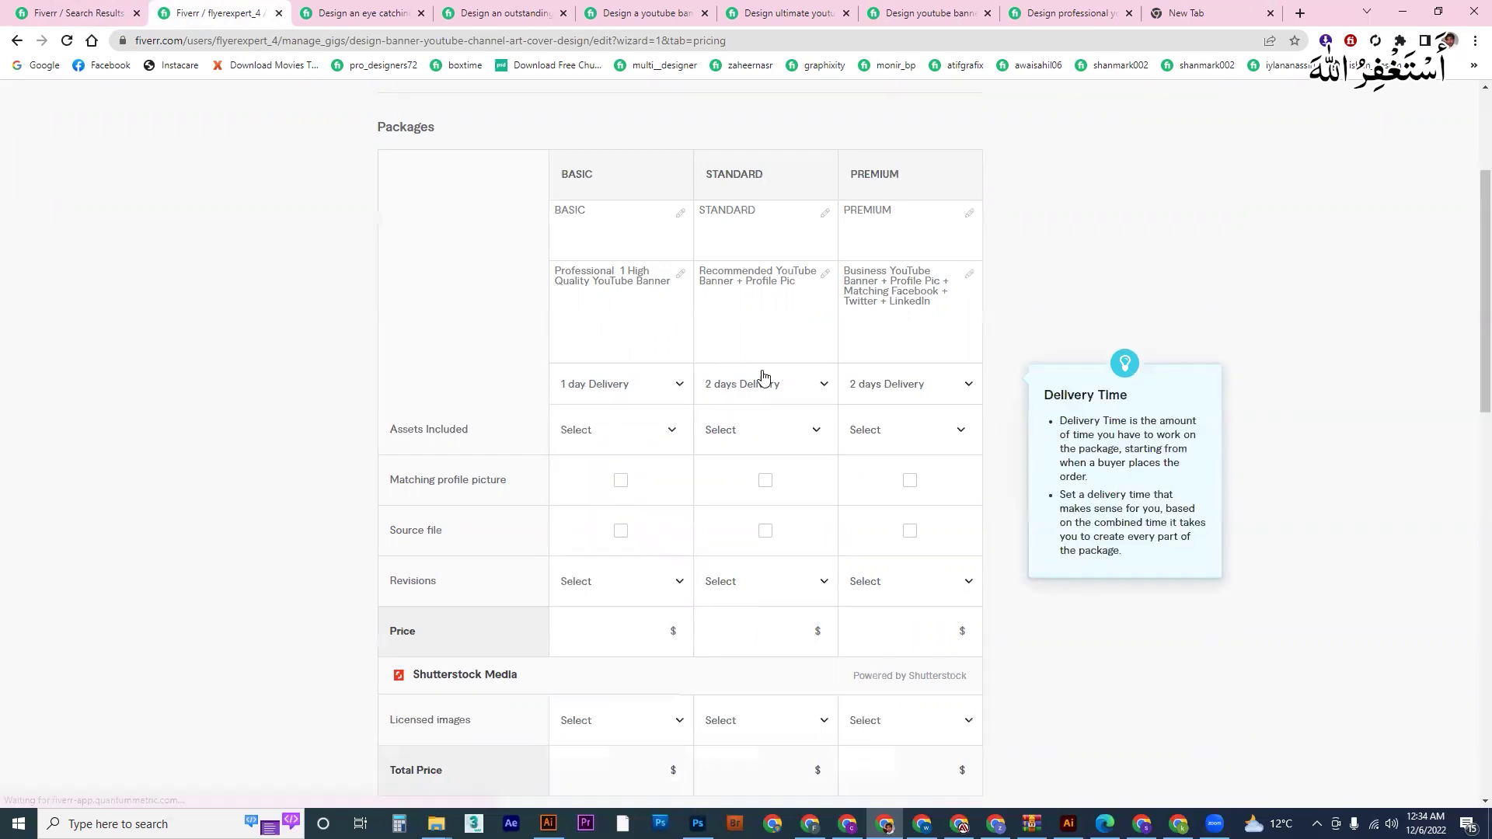
pyautogui.click(762, 379)
pyautogui.click(740, 489)
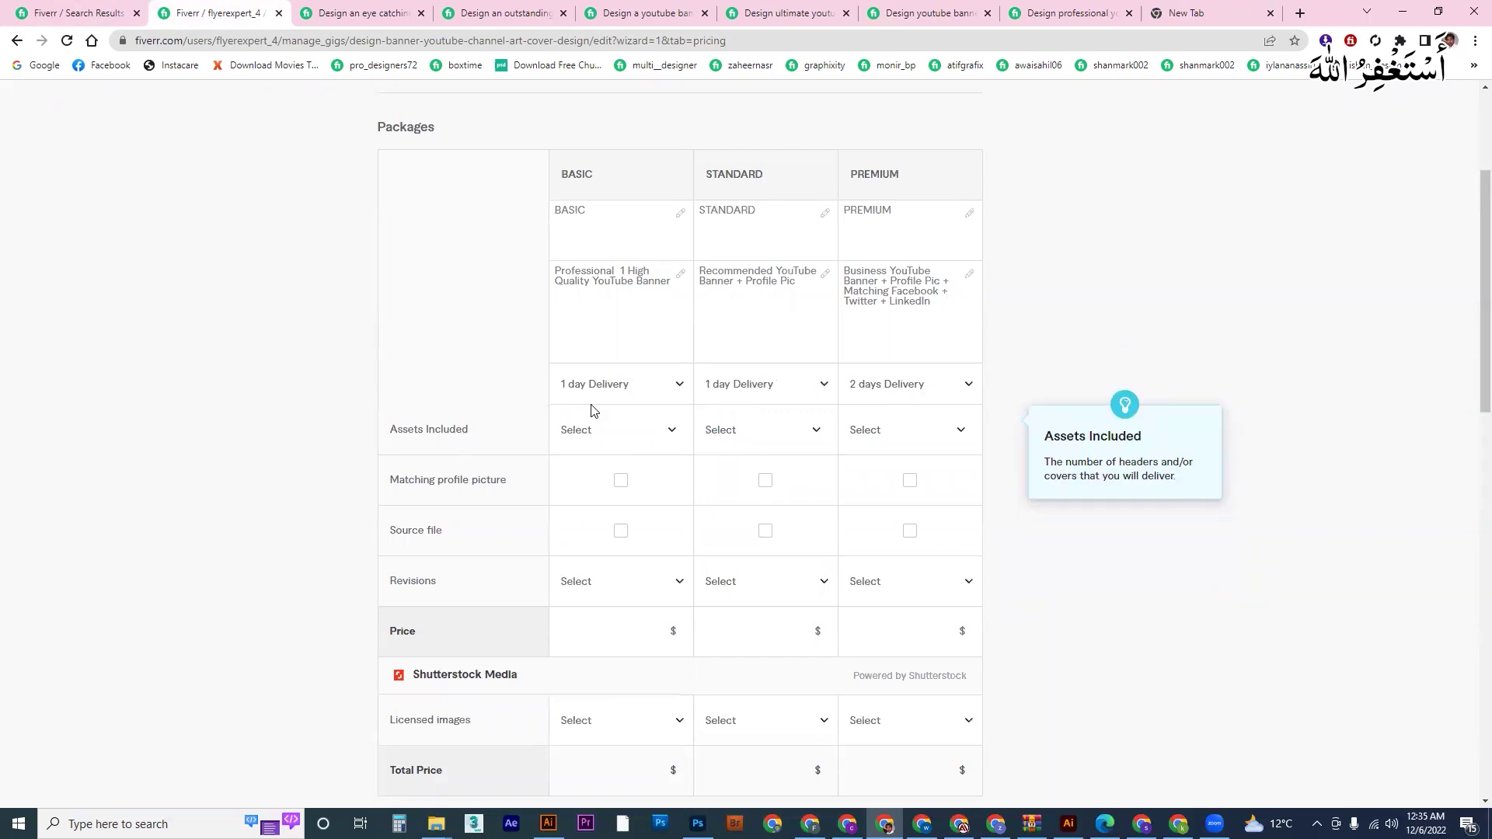
# Step: Set assets included to 1 for Basic, 2 for Standard and 5 for Premium, and include a matching profile picture in Standard and Premium
pyautogui.click(593, 430)
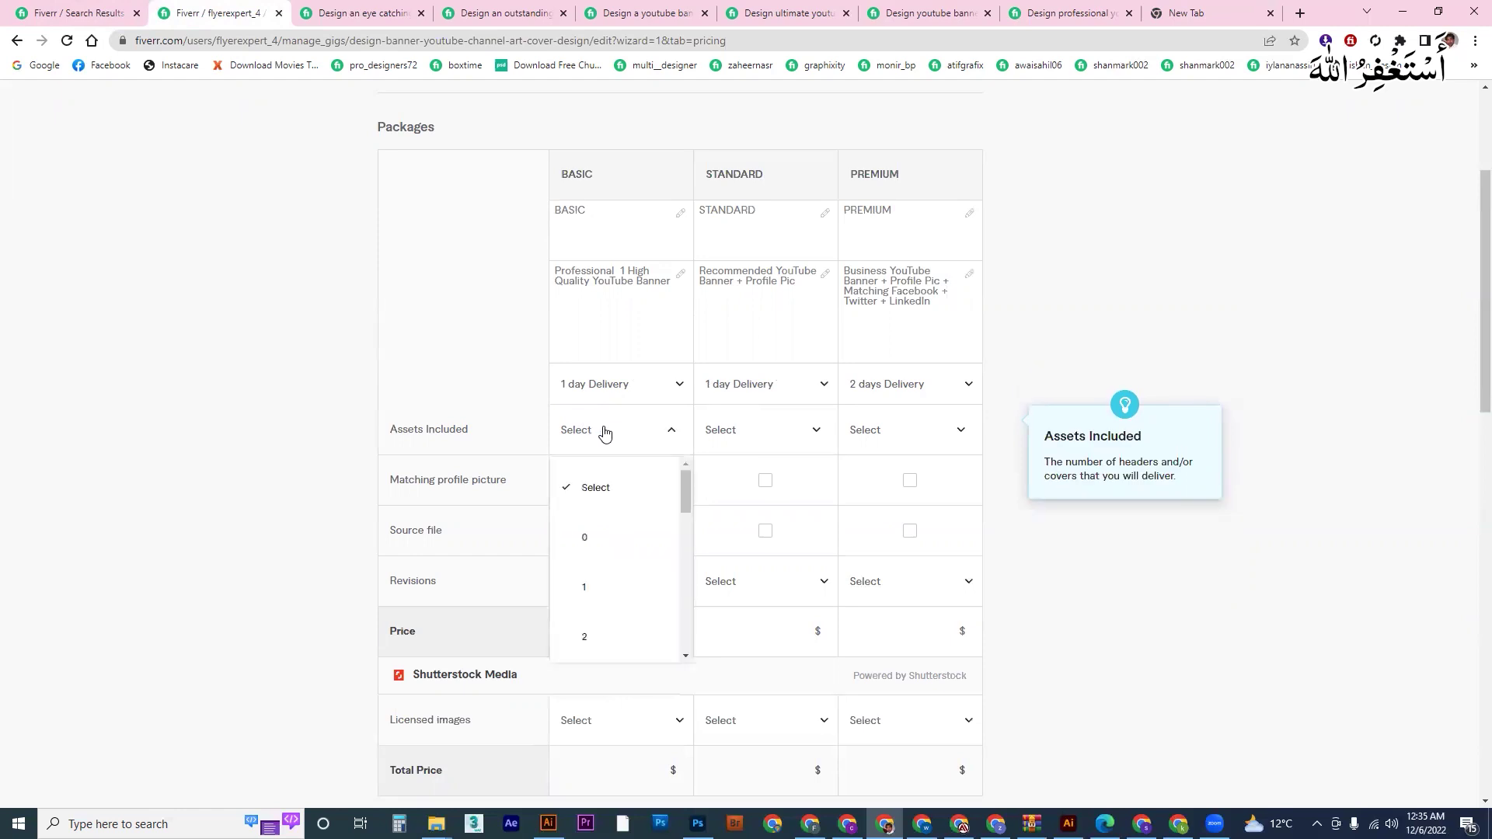
pyautogui.scroll(-5, 687, 510)
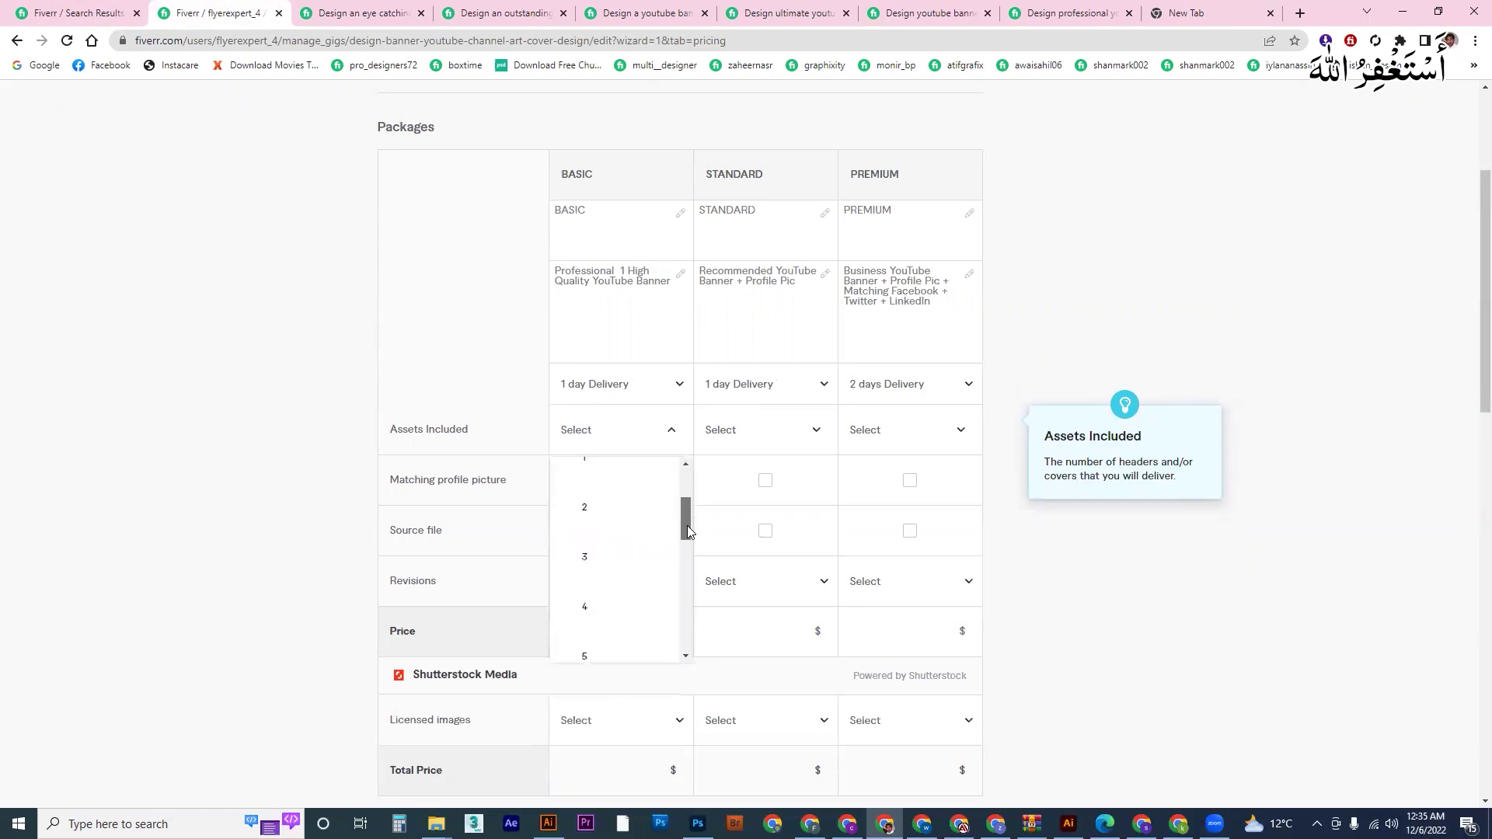
pyautogui.scroll(5, 673, 534)
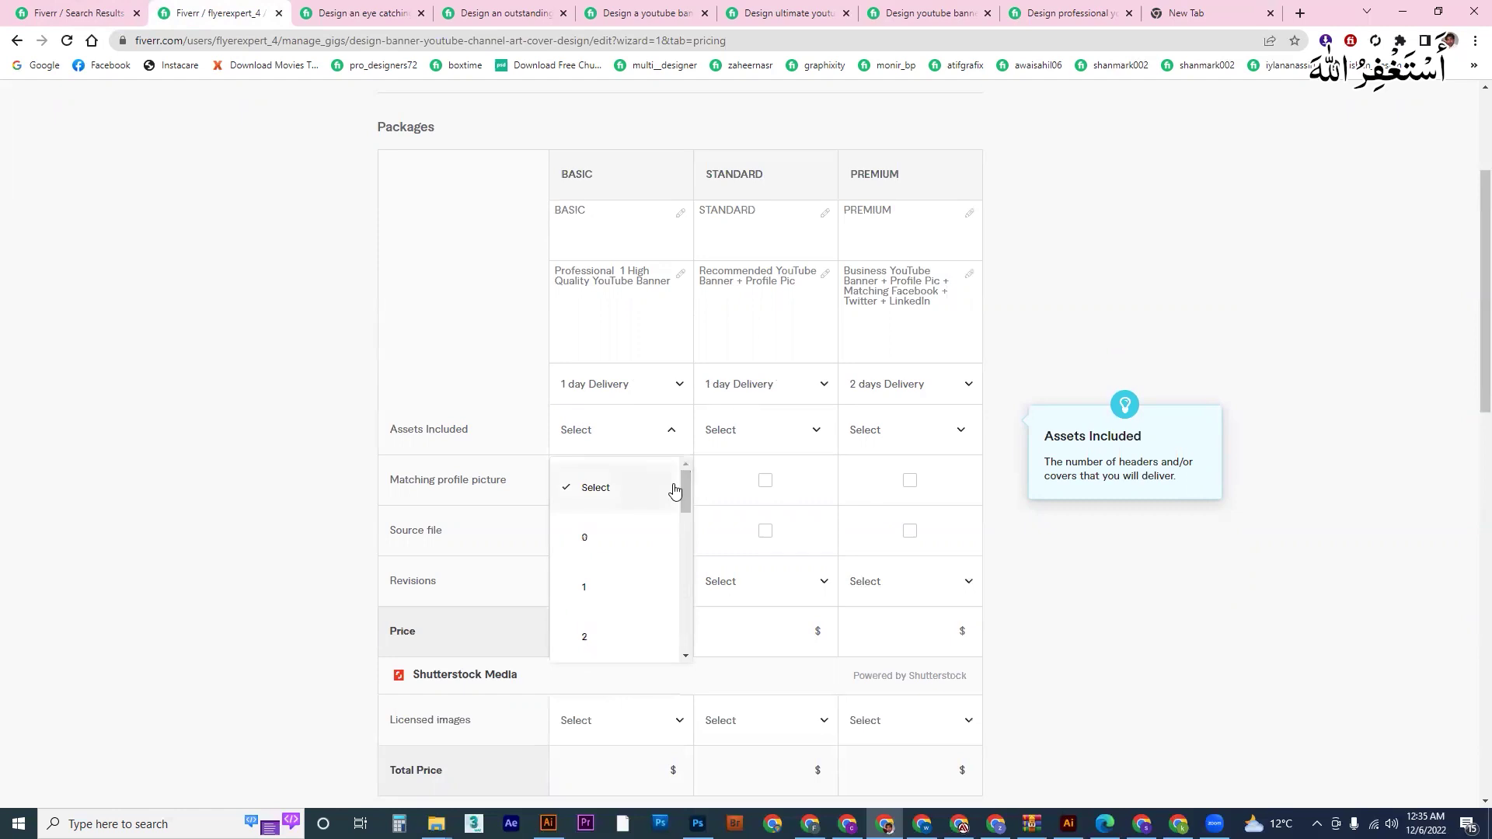
pyautogui.click(603, 594)
pyautogui.click(771, 433)
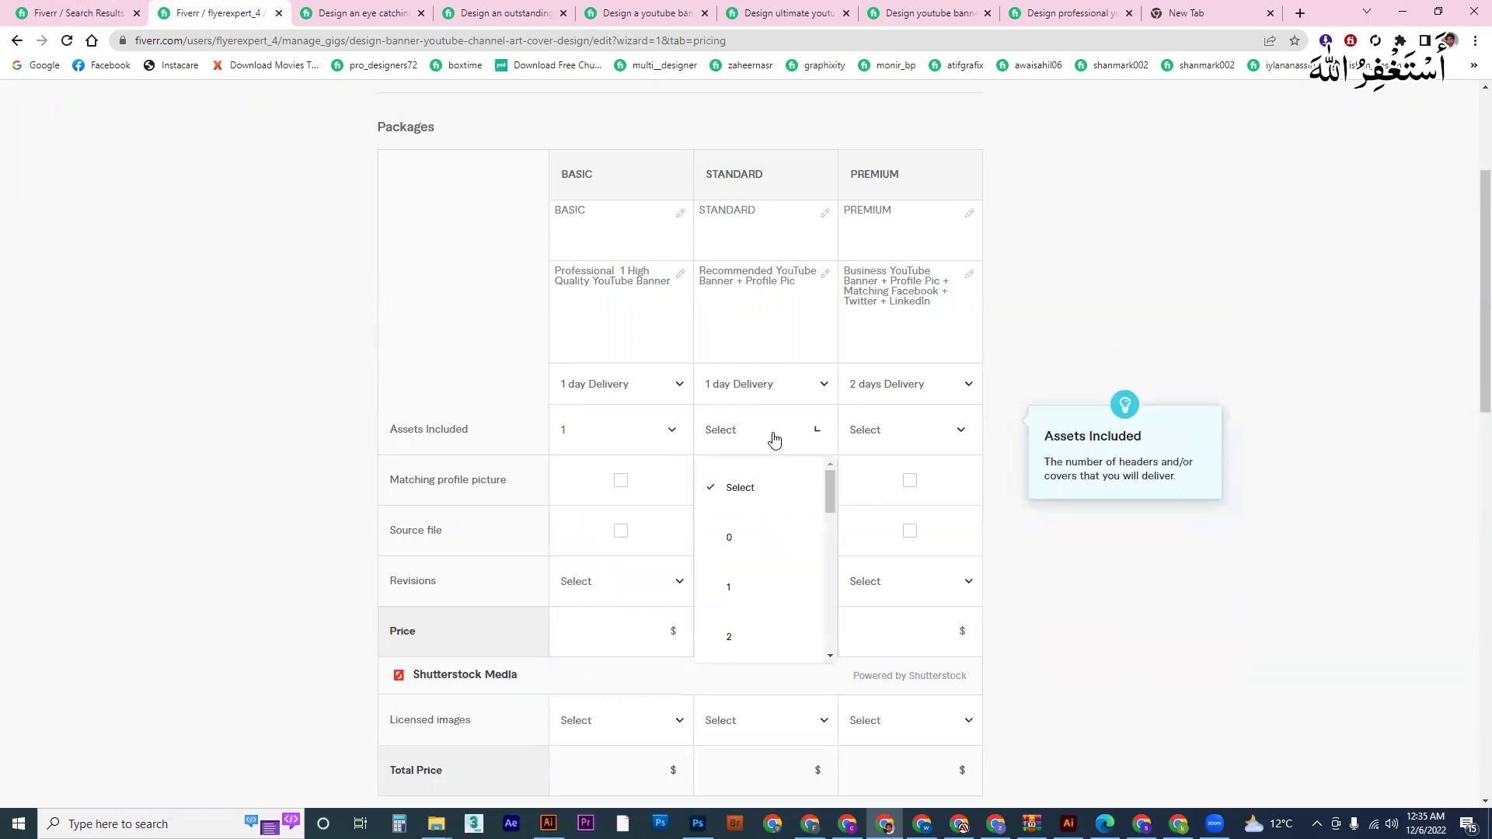
pyautogui.click(758, 647)
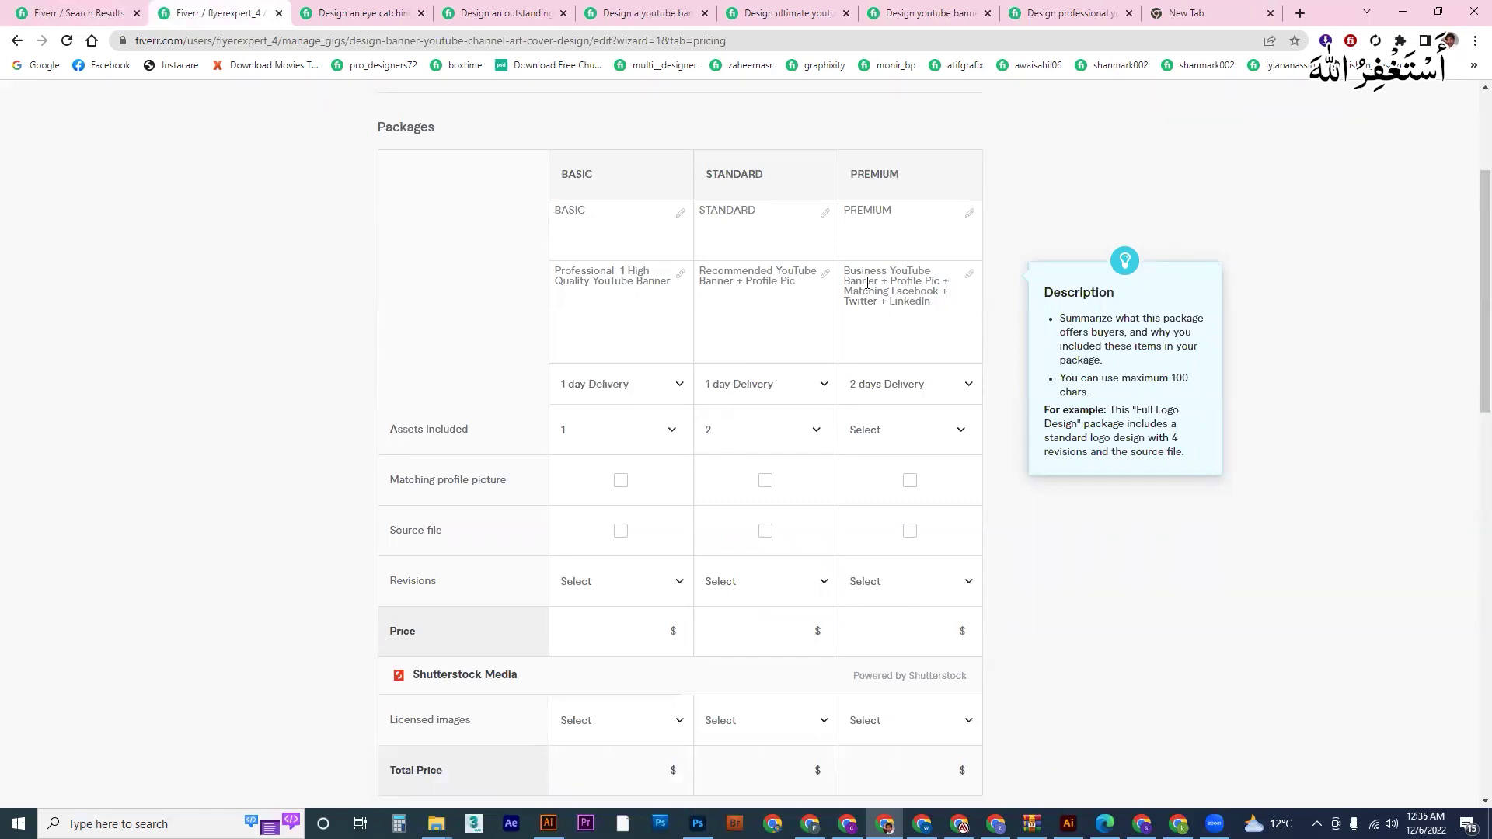
pyautogui.click(922, 439)
pyautogui.moveTo(969, 485); pyautogui.dragTo(973, 544)
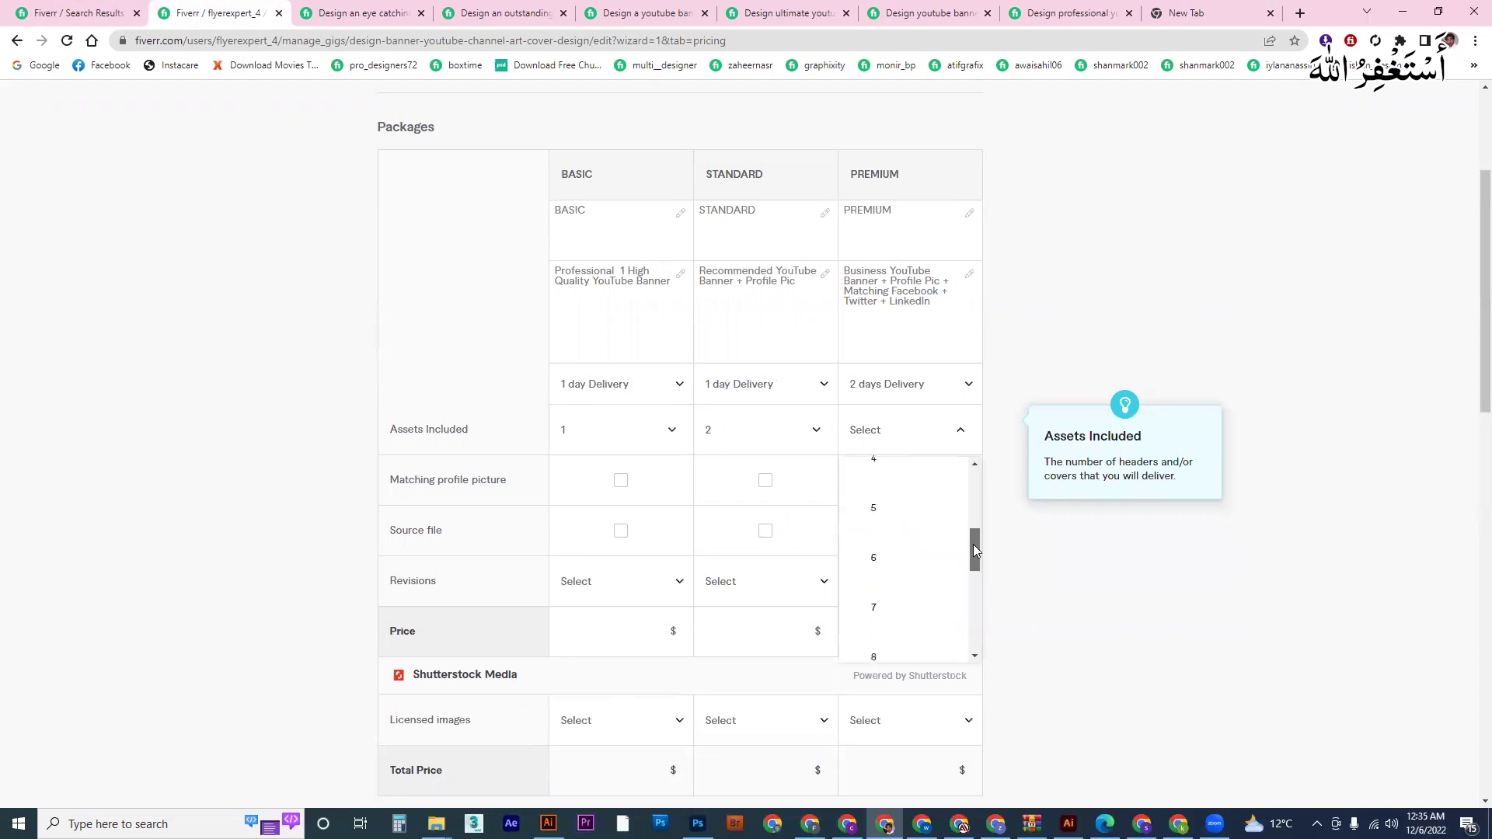
pyautogui.click(913, 521)
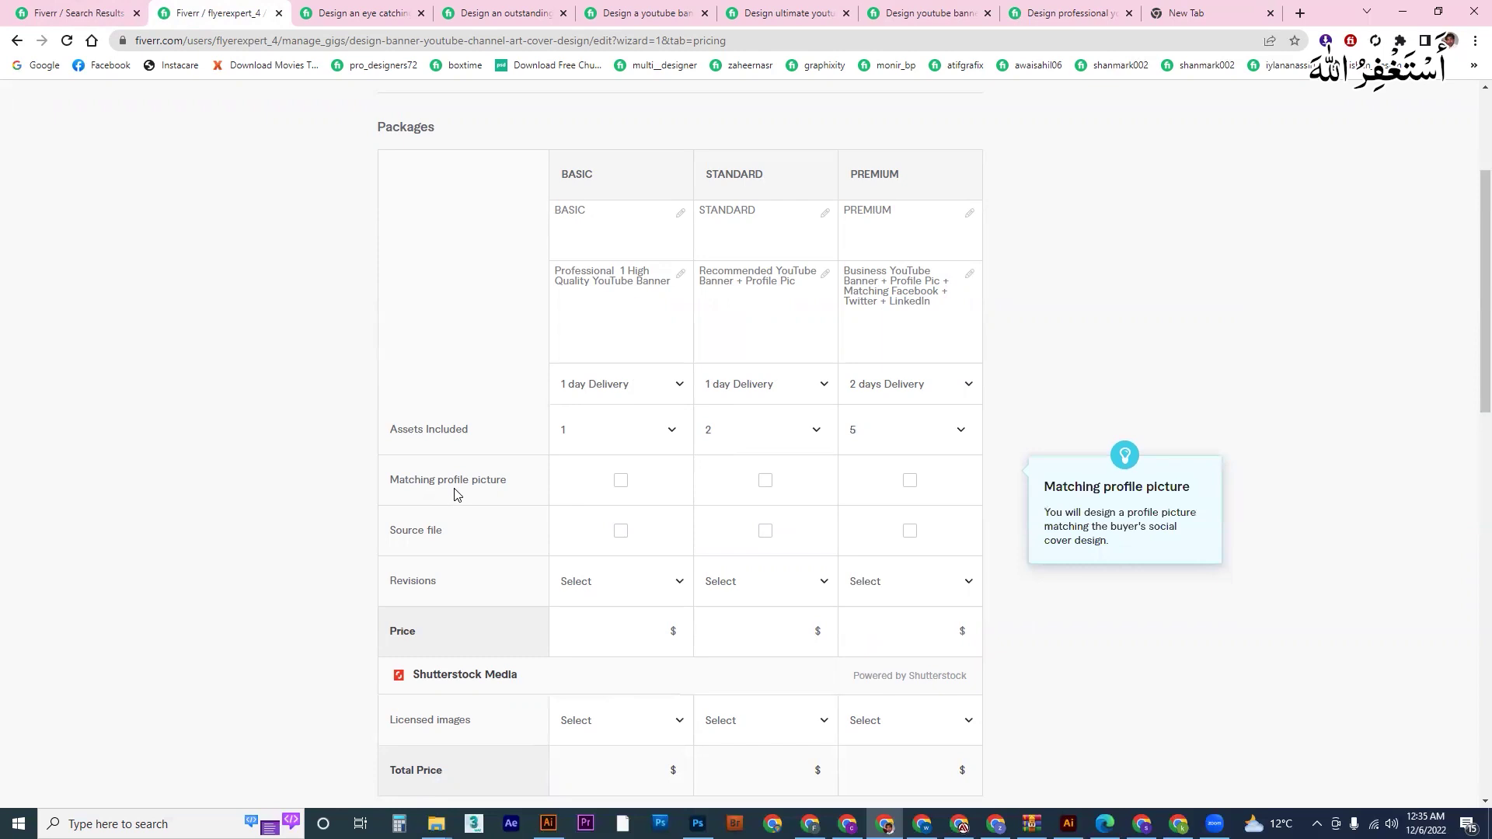
pyautogui.click(765, 482)
pyautogui.click(911, 481)
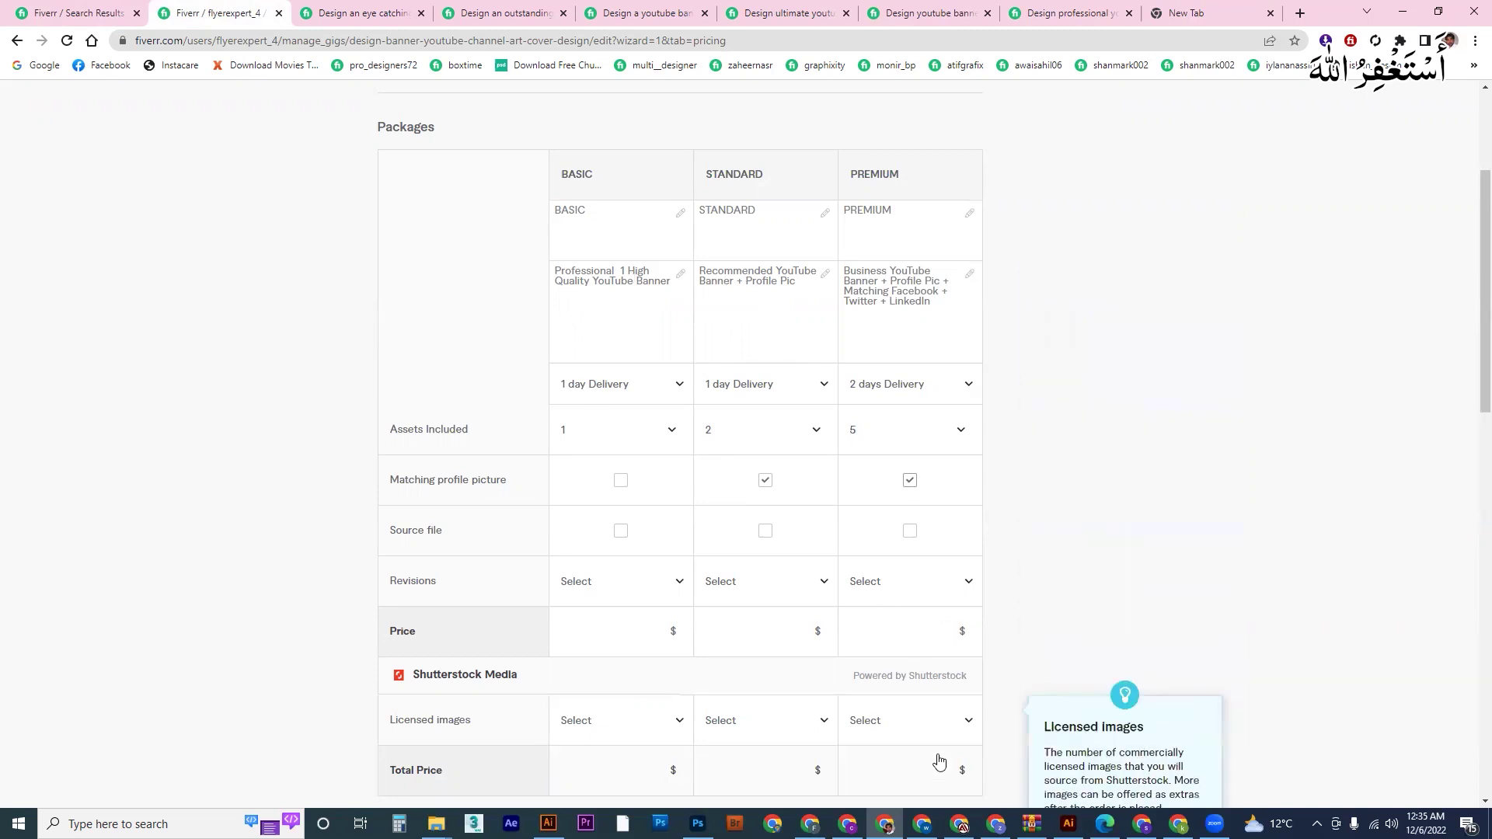
# Step: Open the account's own YouTube channel page to examine its banner and profile picture, and return to the gig pricing form
pyautogui.click(959, 824)
pyautogui.click(510, 8)
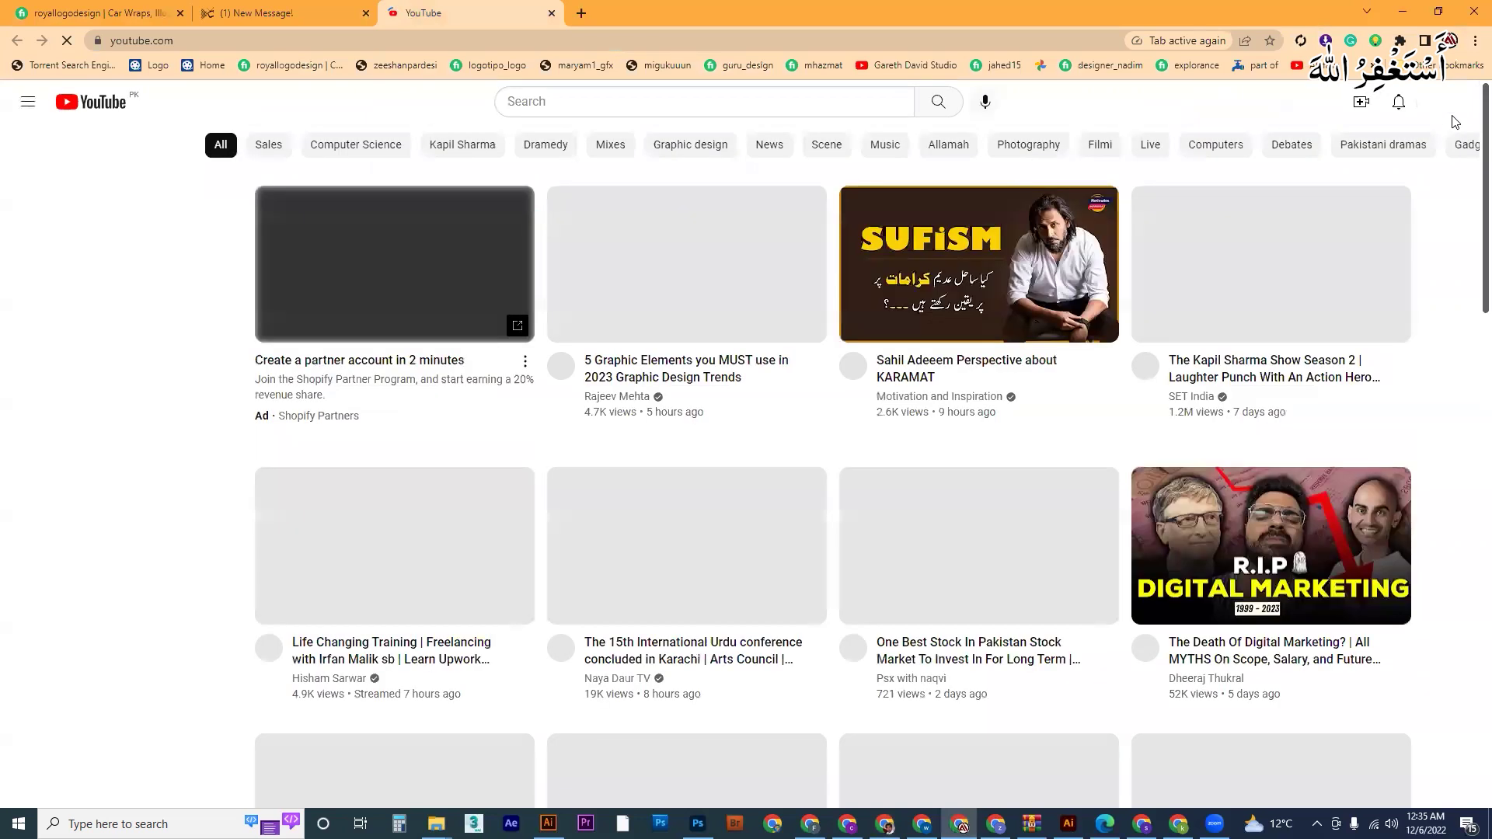
pyautogui.click(1445, 105)
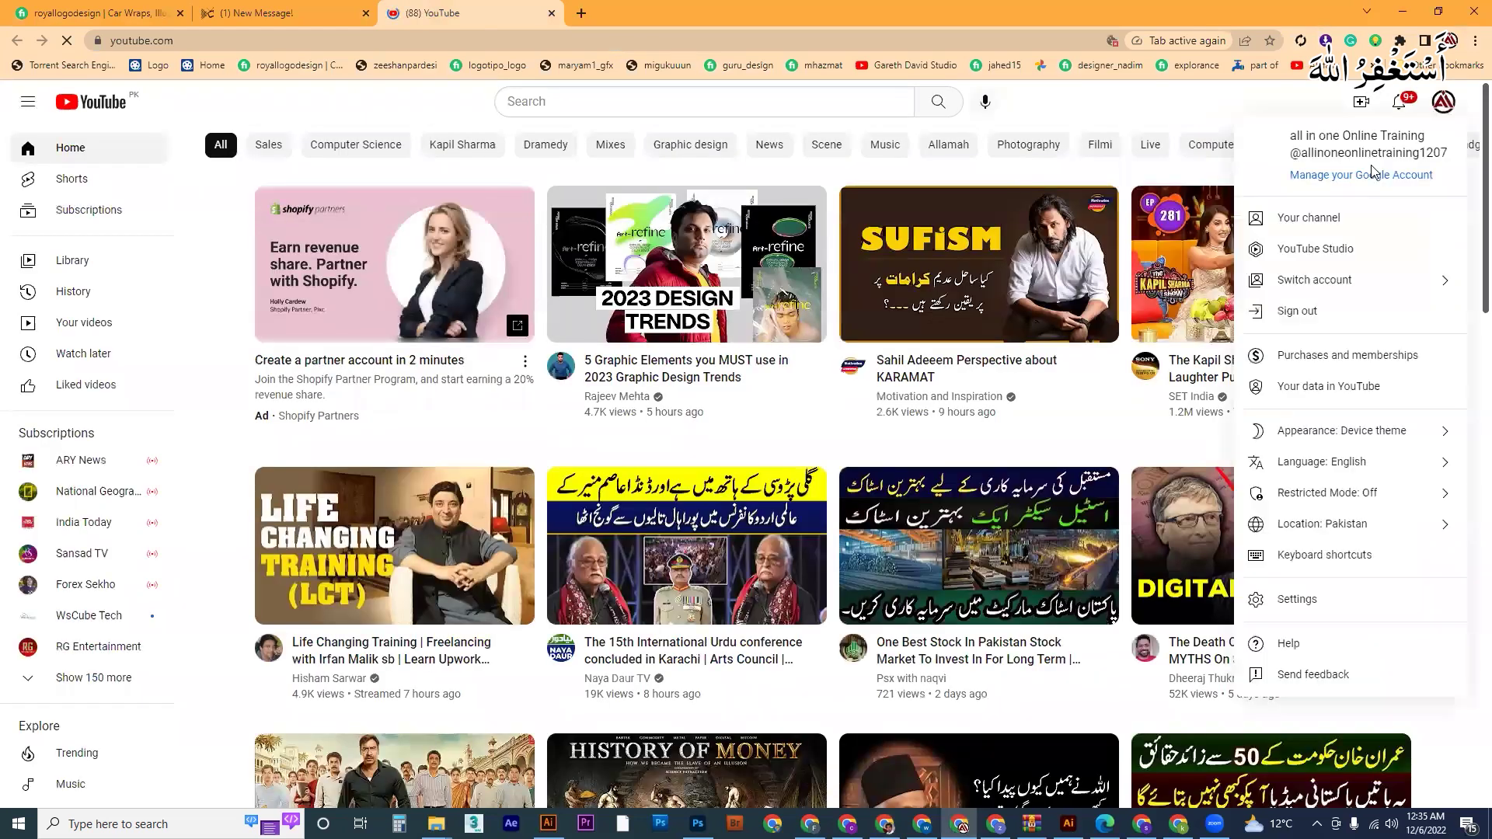
pyautogui.click(1305, 217)
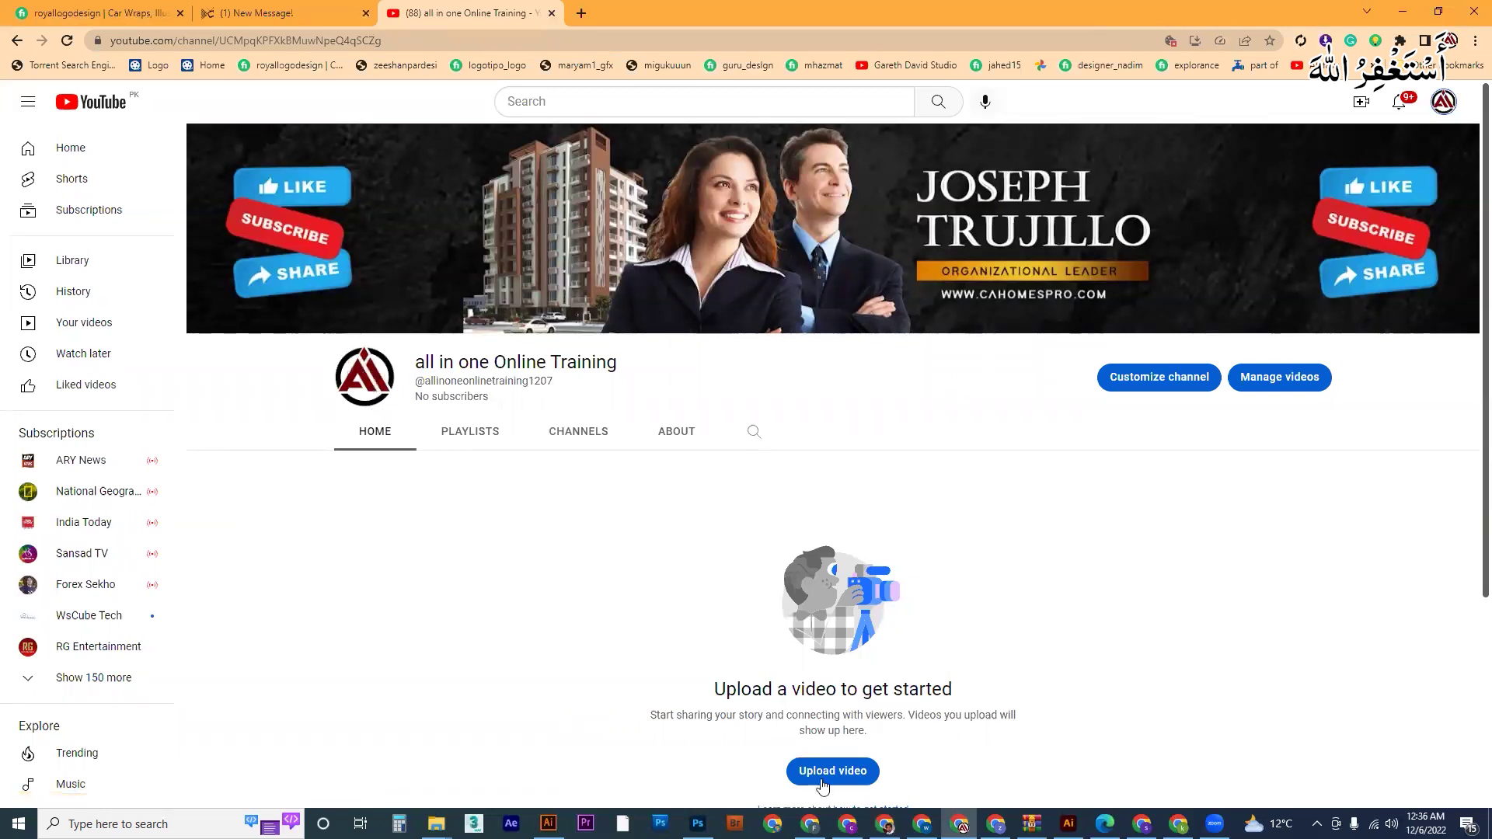
pyautogui.click(885, 824)
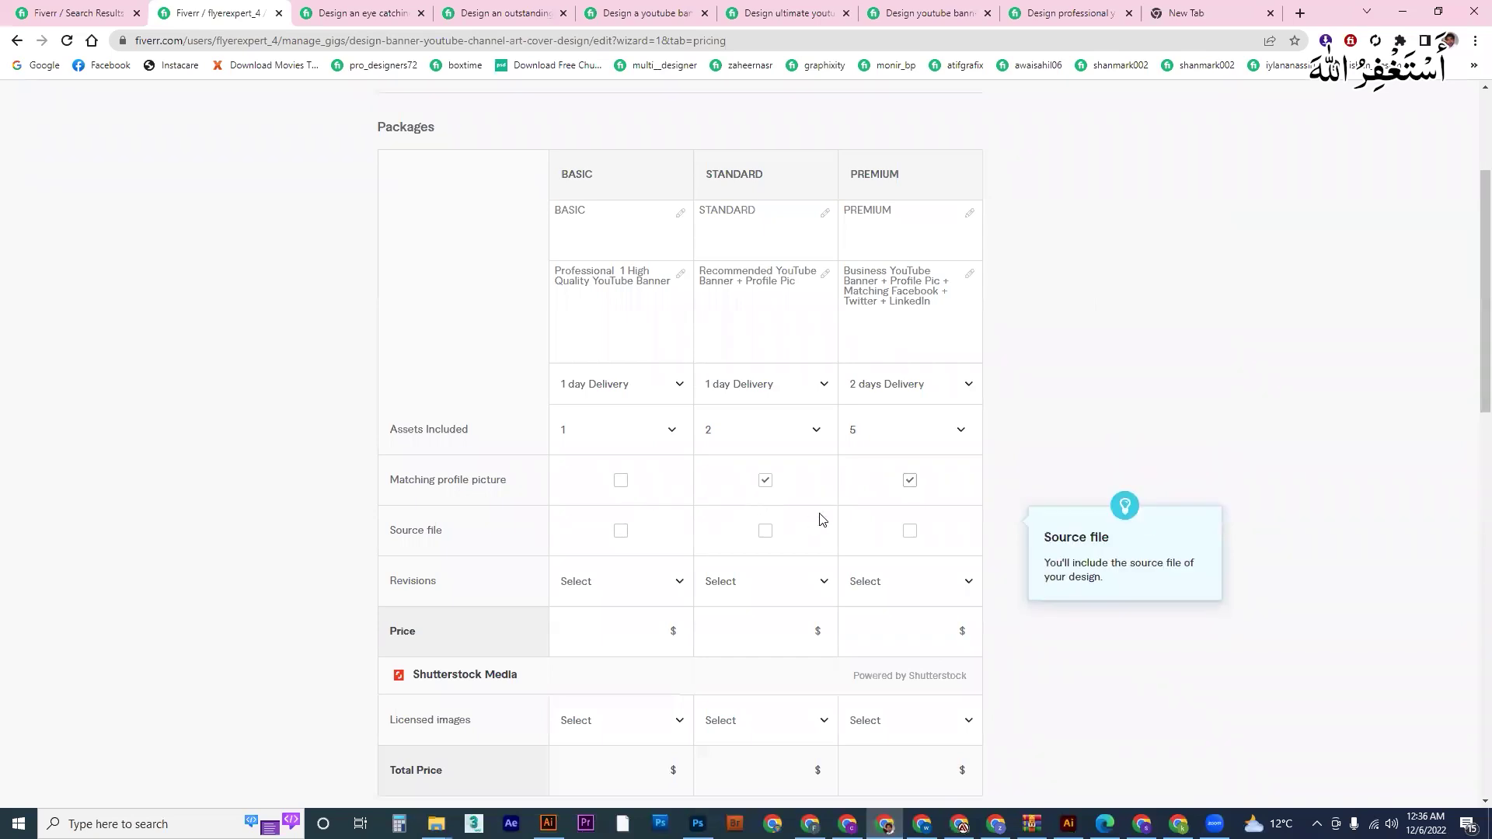
# Step: Include the source file in the Standard and Premium packages only, leaving it out of Basic
pyautogui.scroll(-1, 822, 519)
pyautogui.click(620, 453)
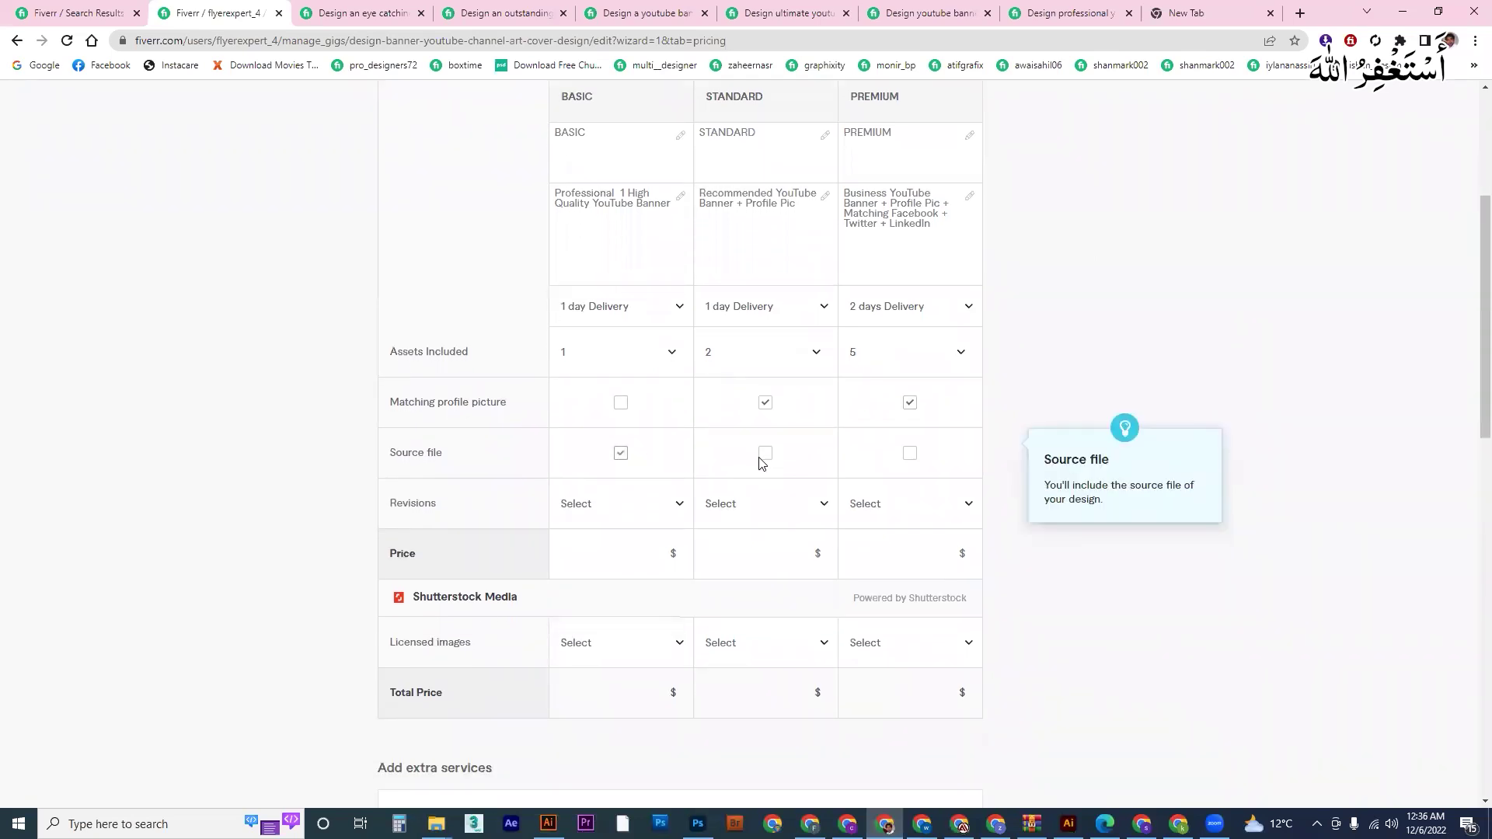
pyautogui.click(765, 453)
pyautogui.click(620, 454)
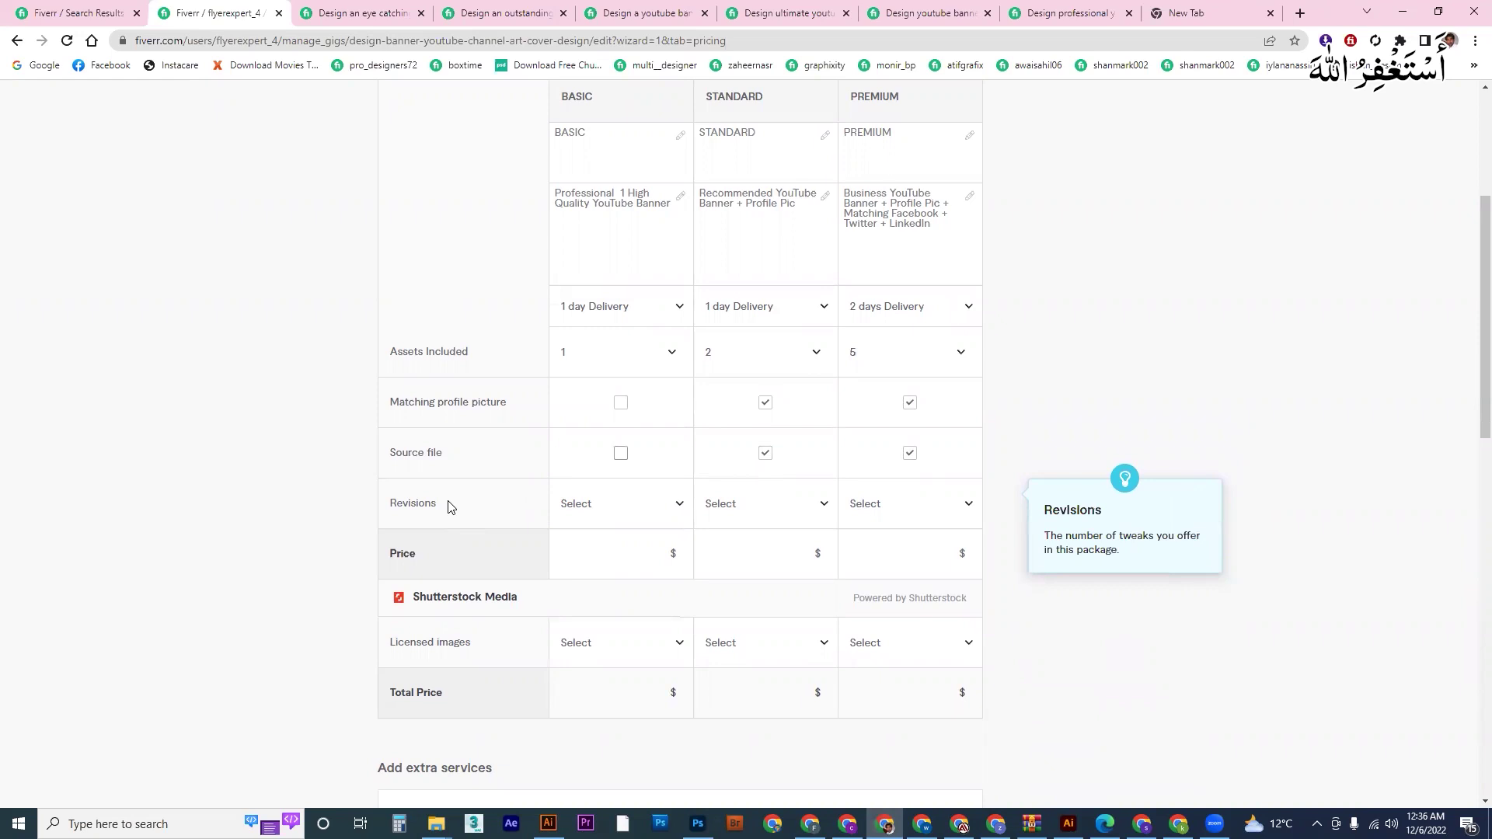
# Step: Set the number of revisions to UNLIMITED for the Basic and Standard packages
pyautogui.click(621, 504)
pyautogui.moveTo(685, 588); pyautogui.dragTo(596, 710)
pyautogui.click(596, 707)
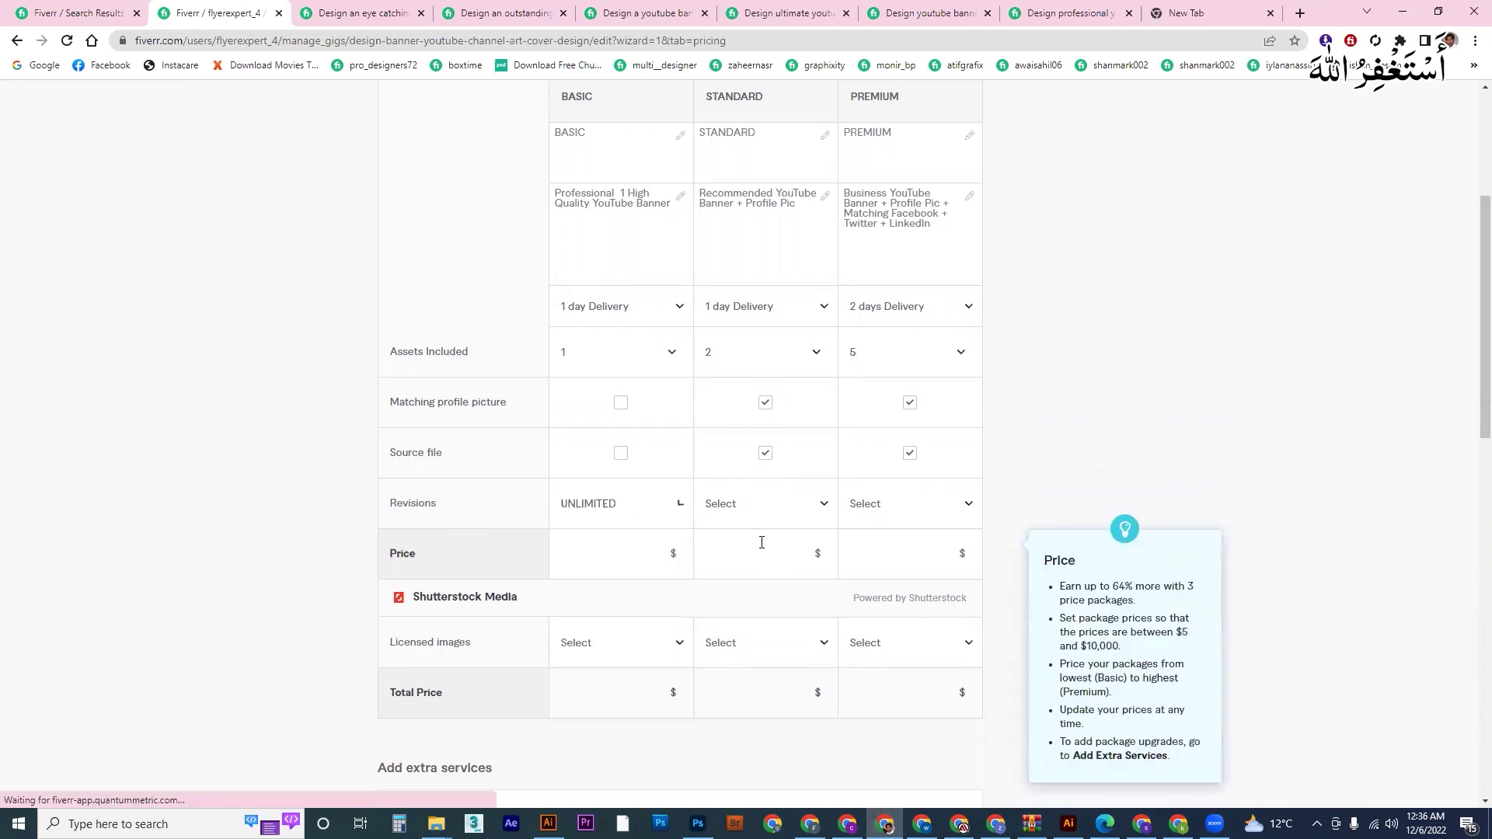
pyautogui.click(761, 503)
pyautogui.moveTo(829, 552); pyautogui.dragTo(829, 722)
pyautogui.click(754, 723)
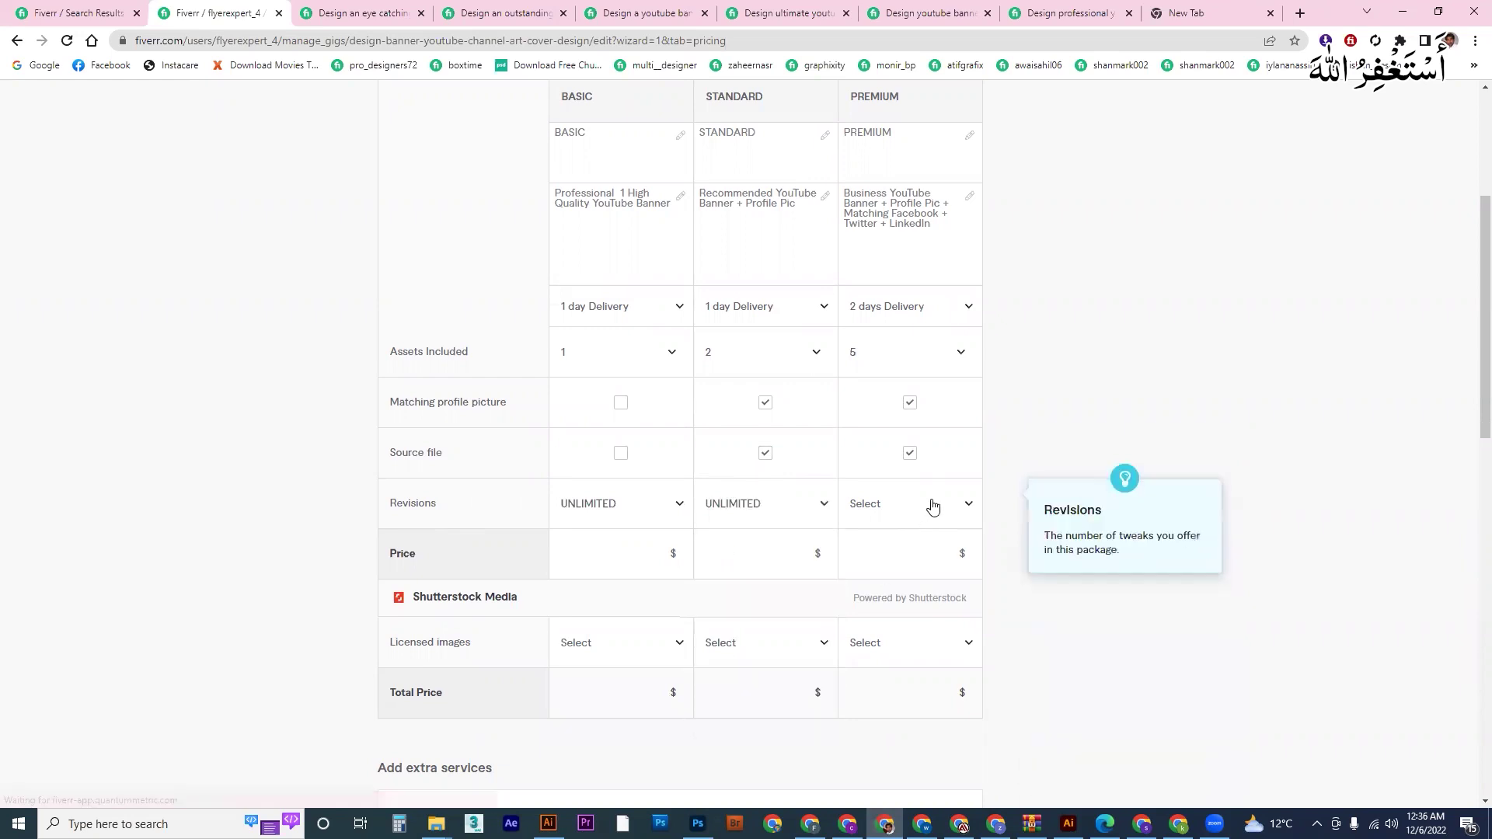
# Step: Set the number of revisions to UNLIMITED for the Premium package
pyautogui.click(935, 505)
pyautogui.moveTo(976, 556); pyautogui.dragTo(977, 719)
pyautogui.click(892, 715)
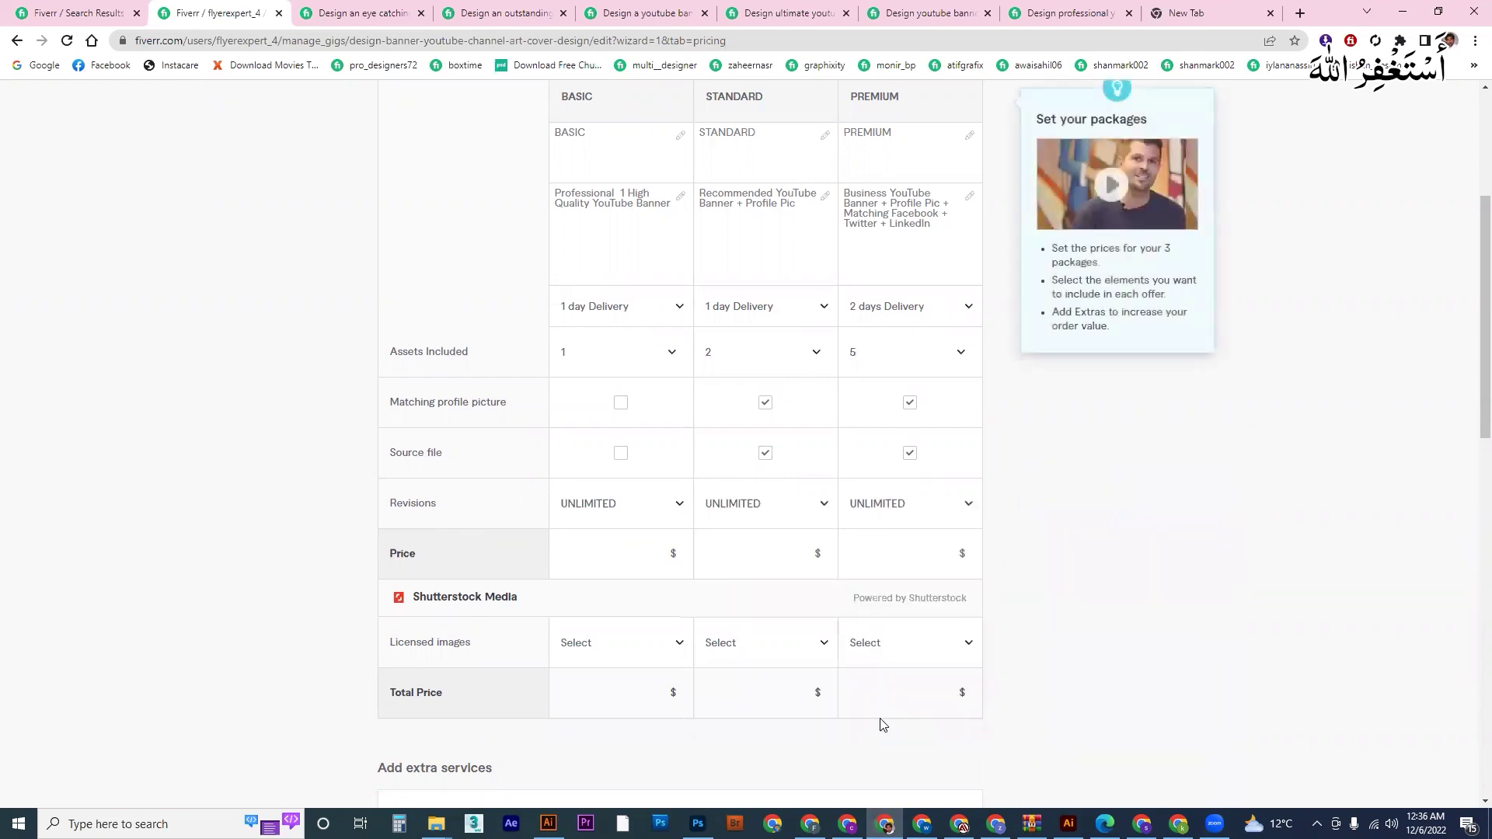
# Step: Price the packages at $5 for Basic, $15 for Standard and $25 for Premium, leaving the licensed images unselected
pyautogui.click(618, 558)
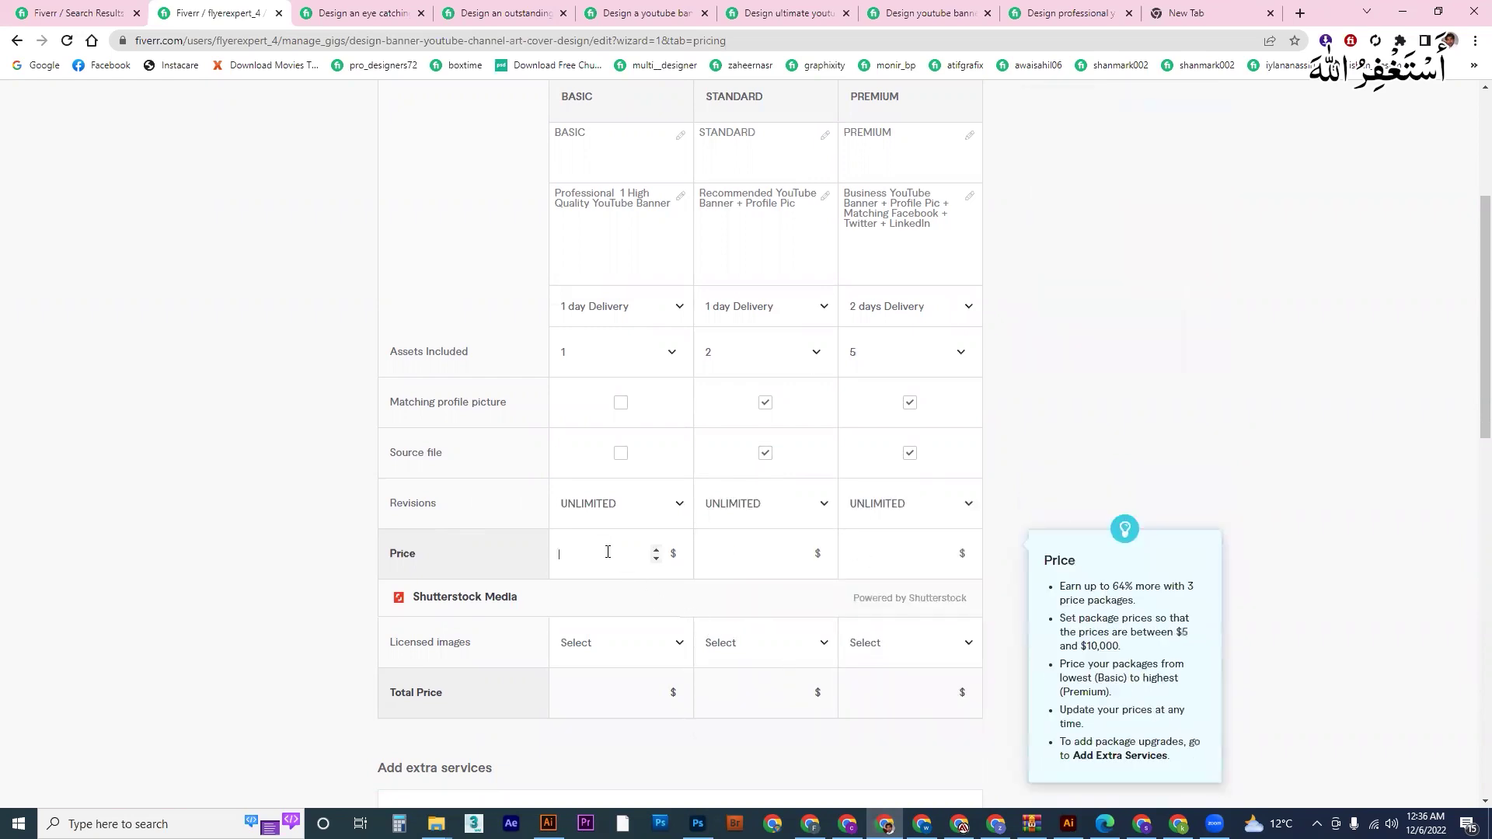
pyautogui.click(759, 560)
pyautogui.write('15')
pyautogui.click(878, 561)
pyautogui.write('25')
pyautogui.scroll(-1, 878, 560)
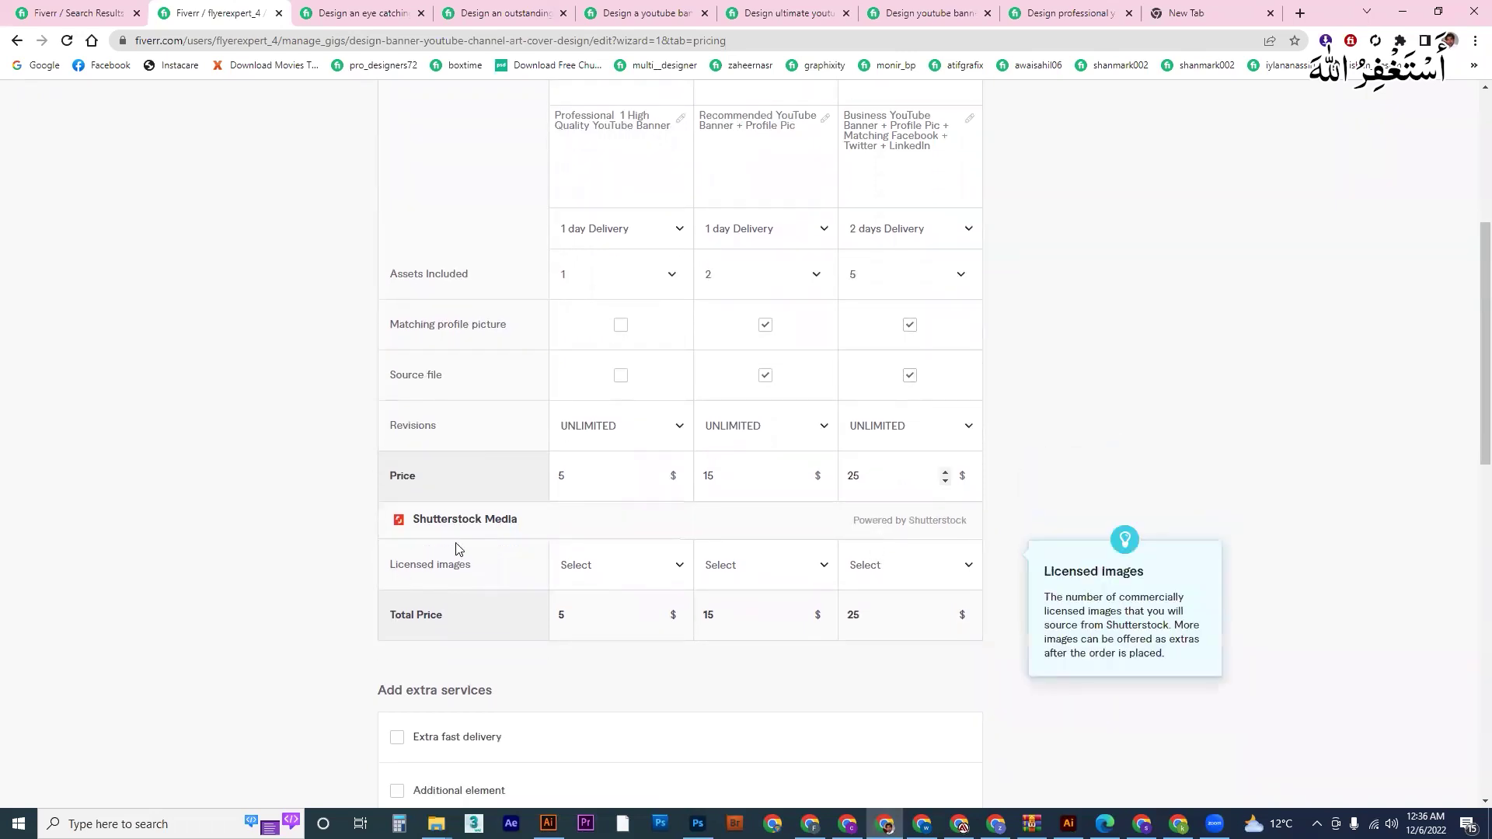
pyautogui.click(625, 571)
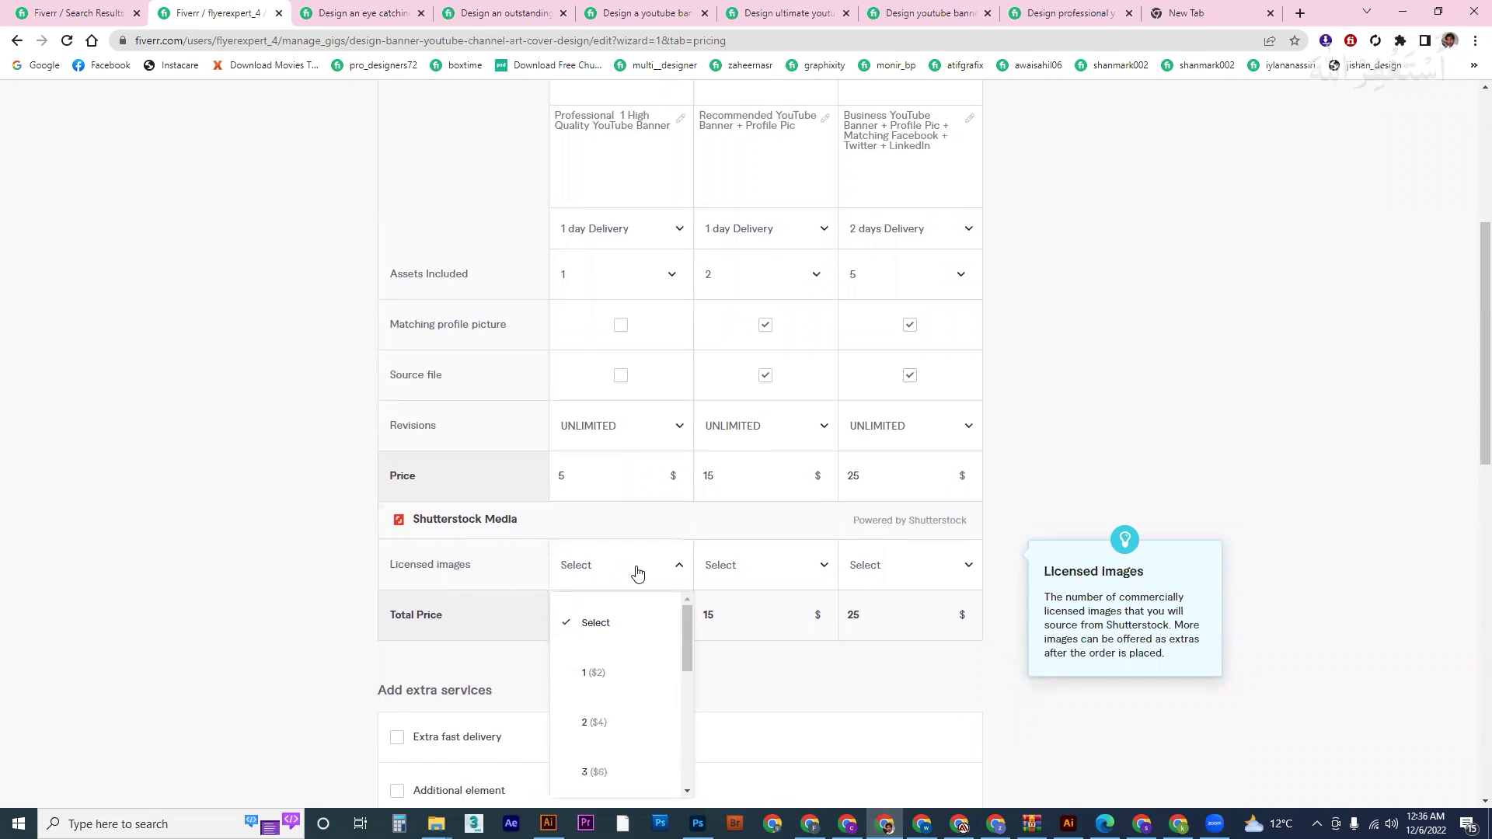
pyautogui.click(800, 696)
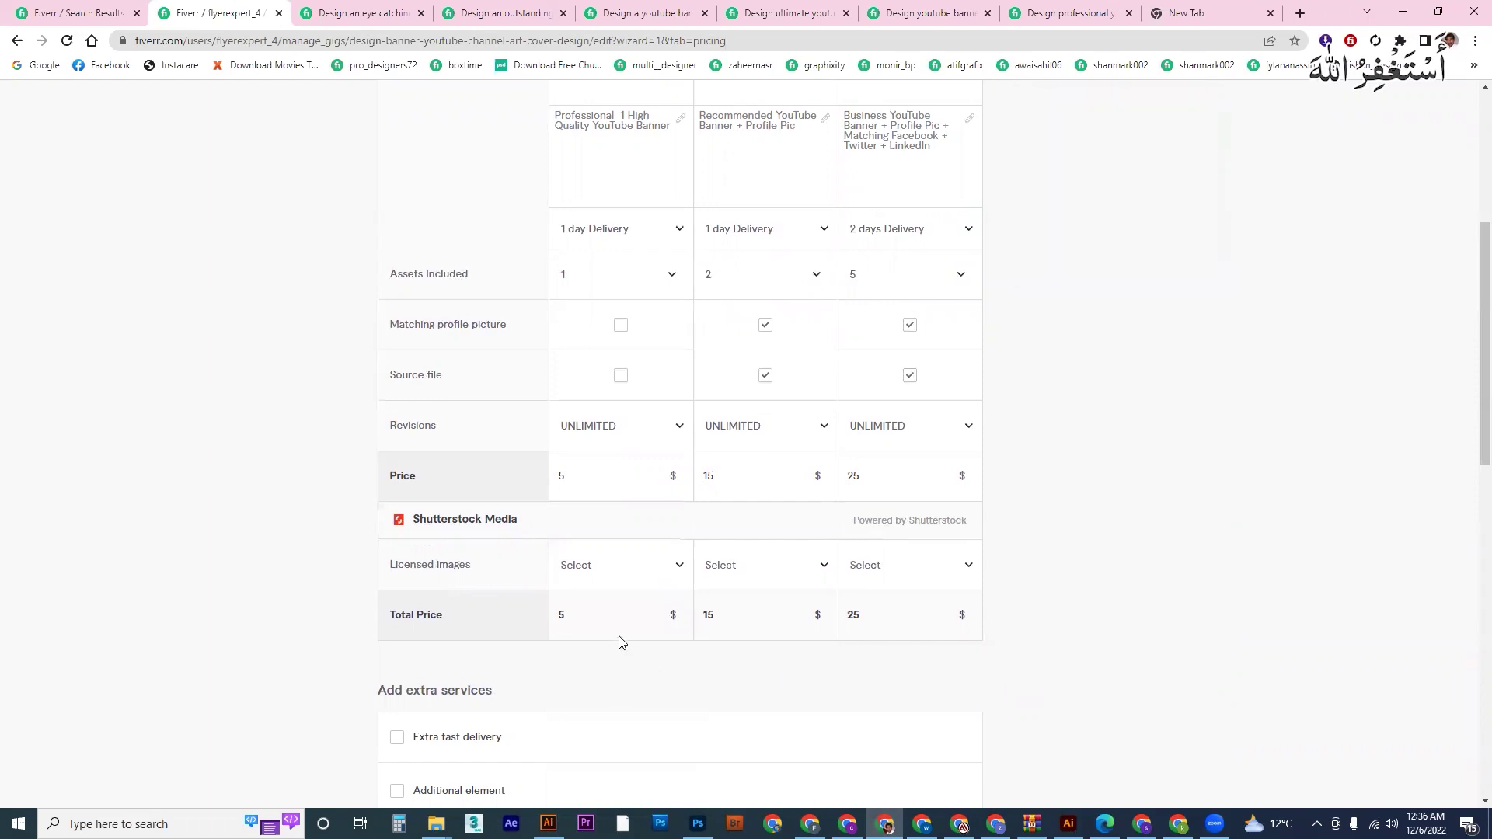
# Step: Offer extra fast delivery as an extra service, with the Premium package delivered in 1 day for an extra $20
pyautogui.scroll(-3, 630, 659)
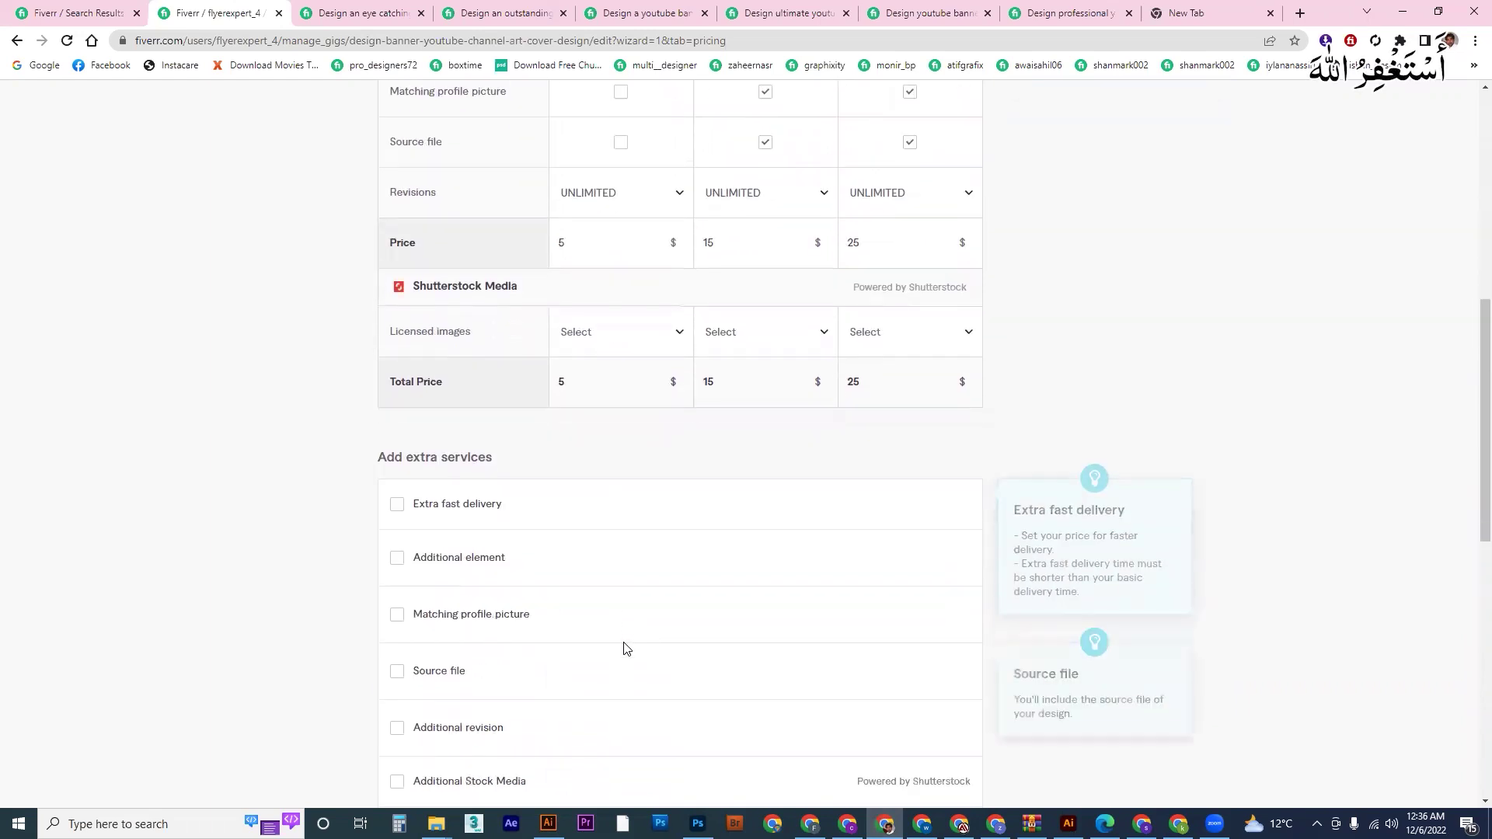
pyautogui.click(466, 503)
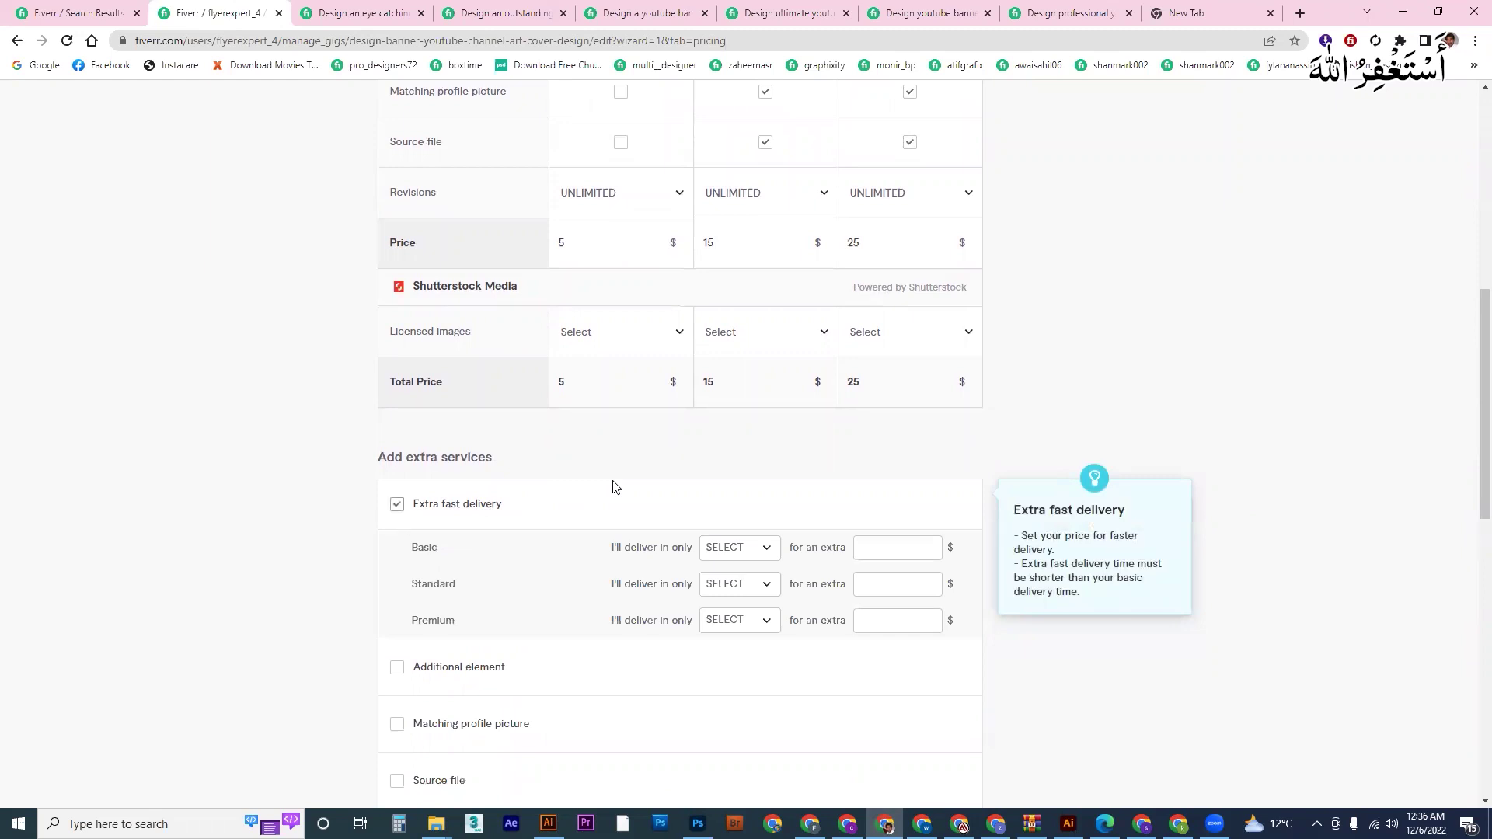
pyautogui.scroll(4, 770, 528)
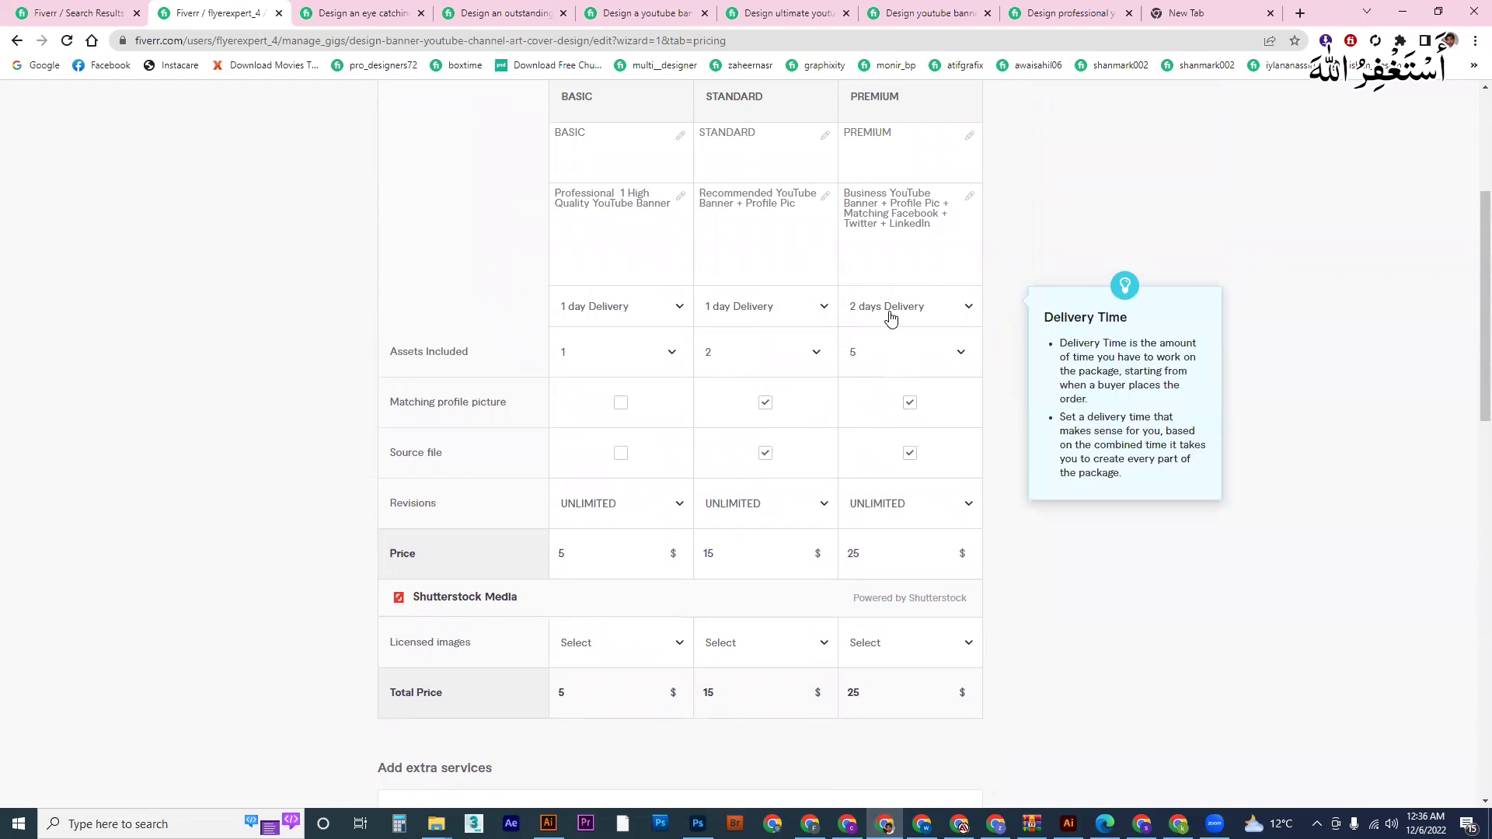
pyautogui.scroll(-5, 777, 606)
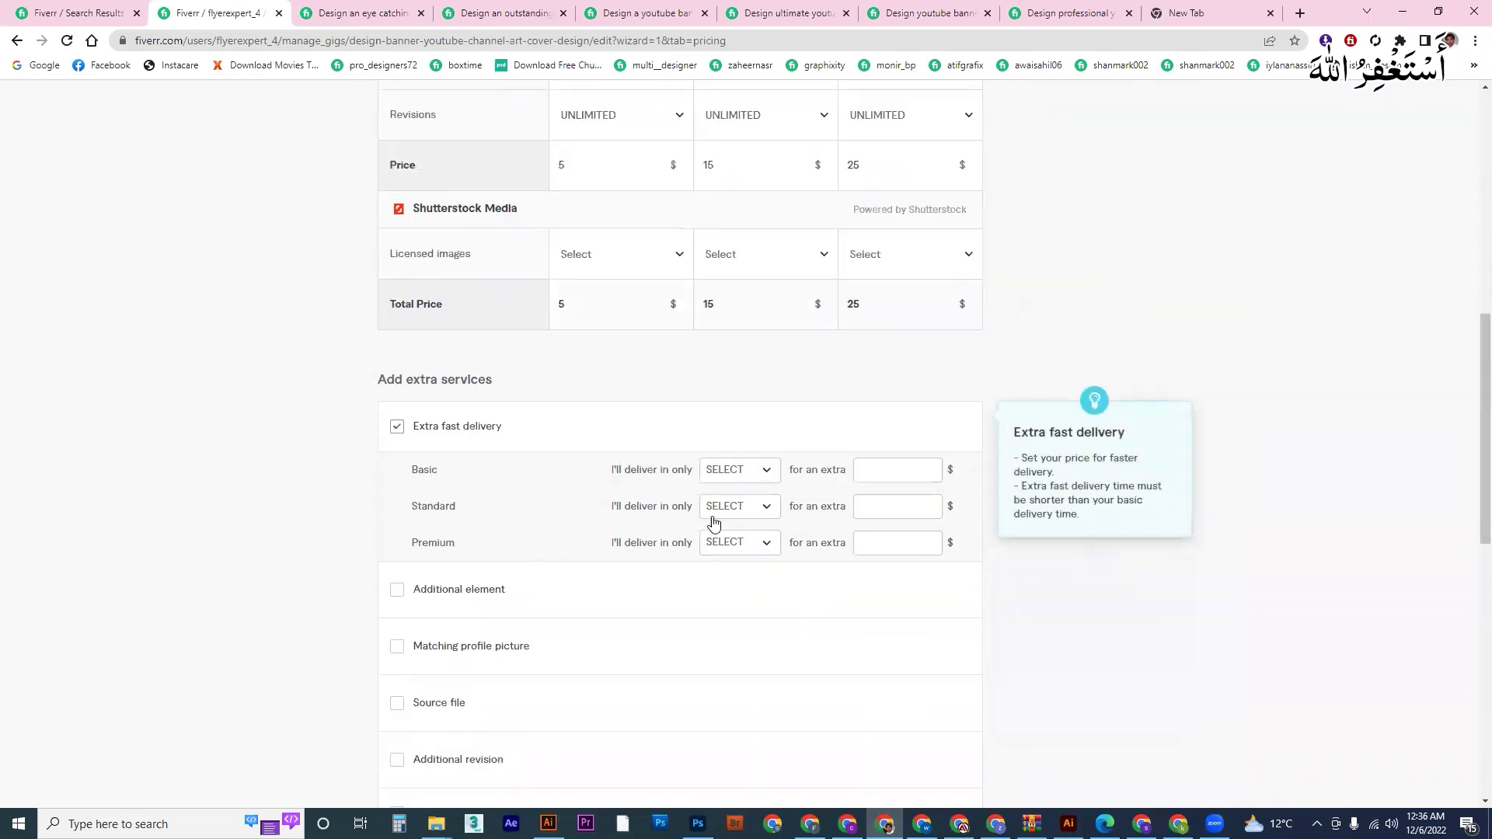
pyautogui.scroll(7, 714, 522)
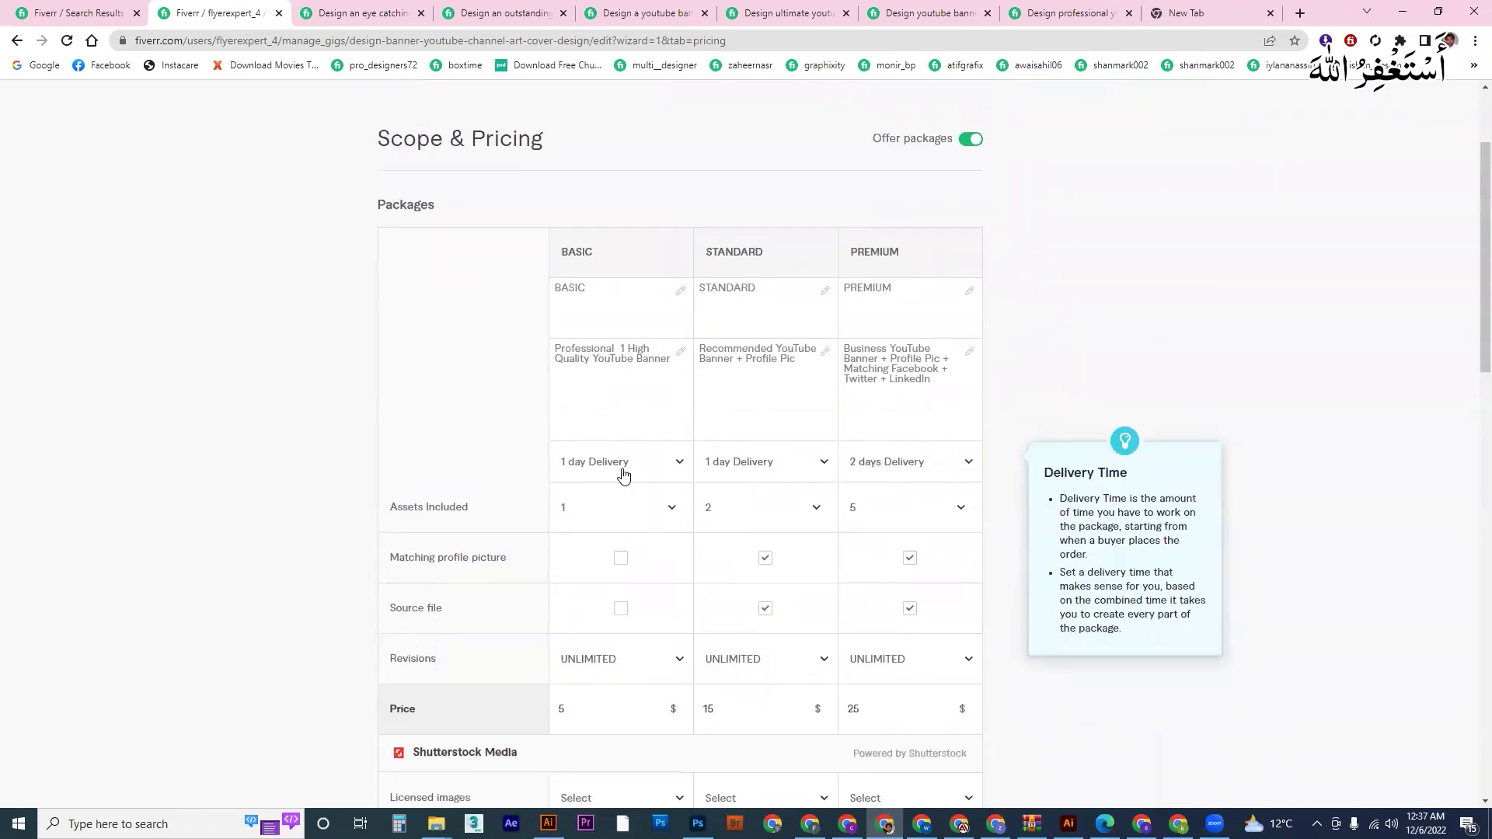
pyautogui.scroll(-5, 775, 413)
pyautogui.scroll(3, 776, 423)
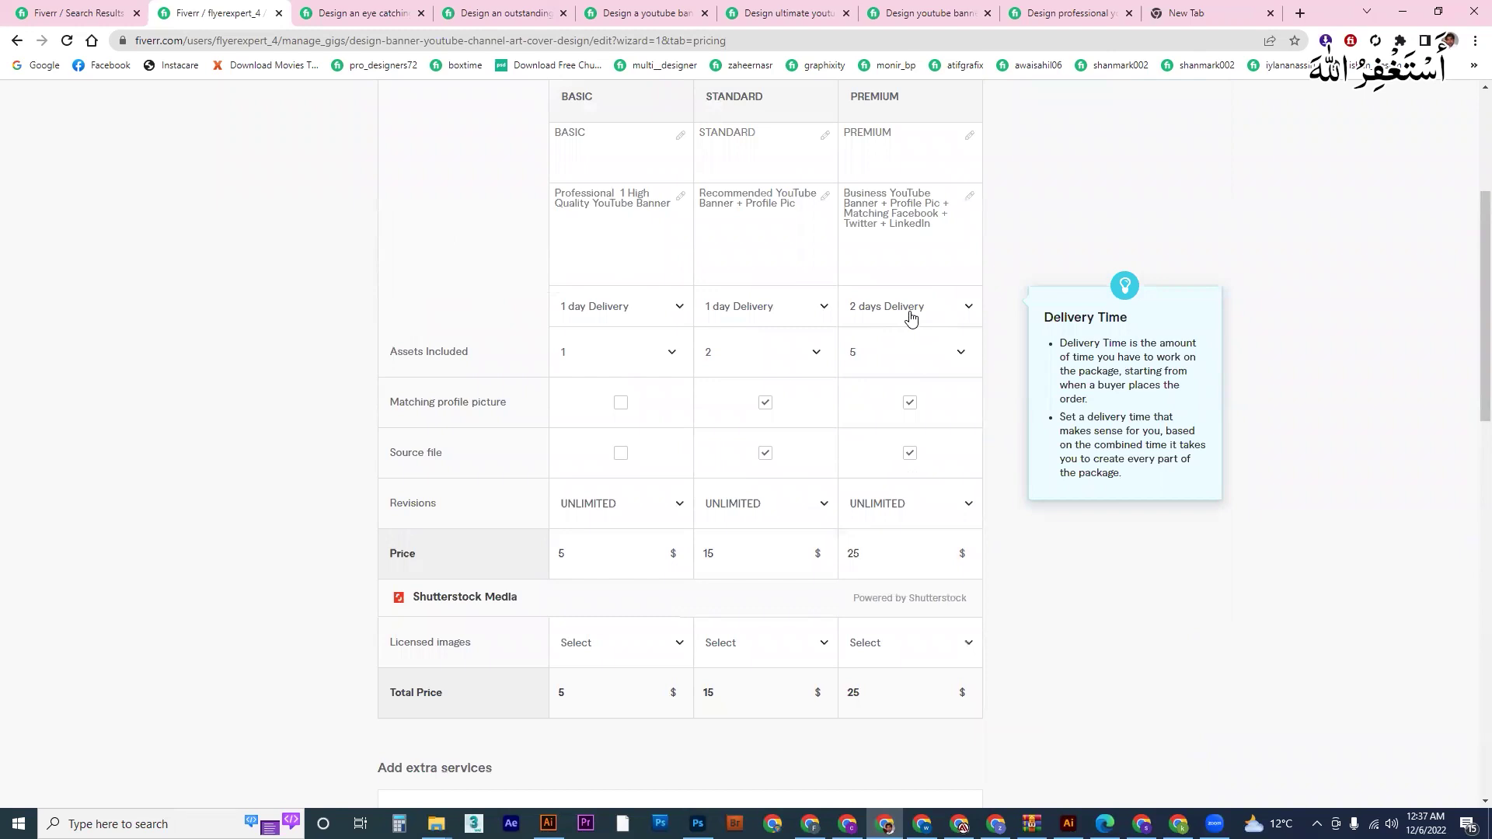
pyautogui.scroll(-6, 911, 318)
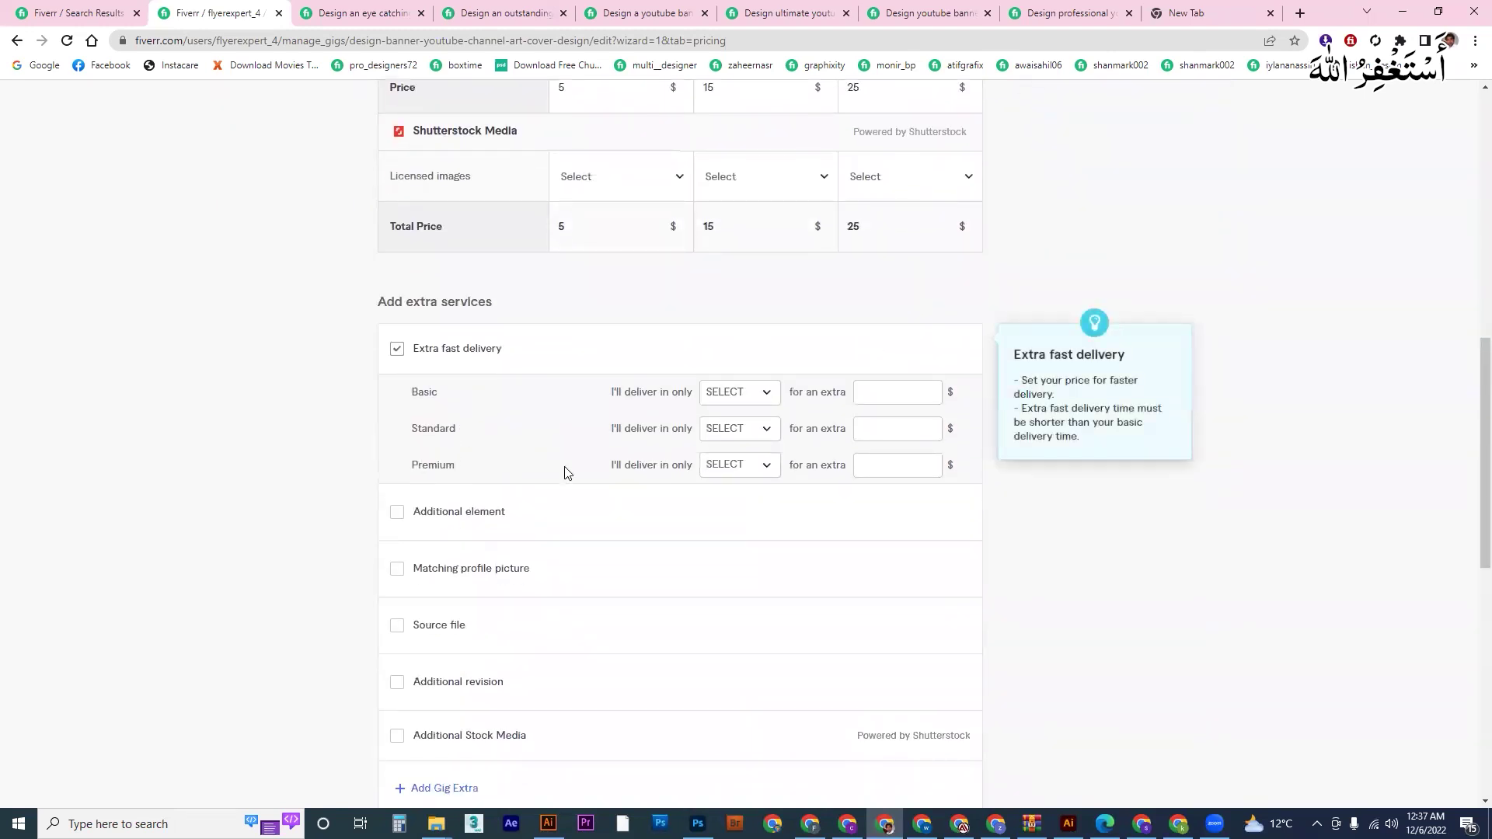
pyautogui.click(750, 466)
pyautogui.click(749, 537)
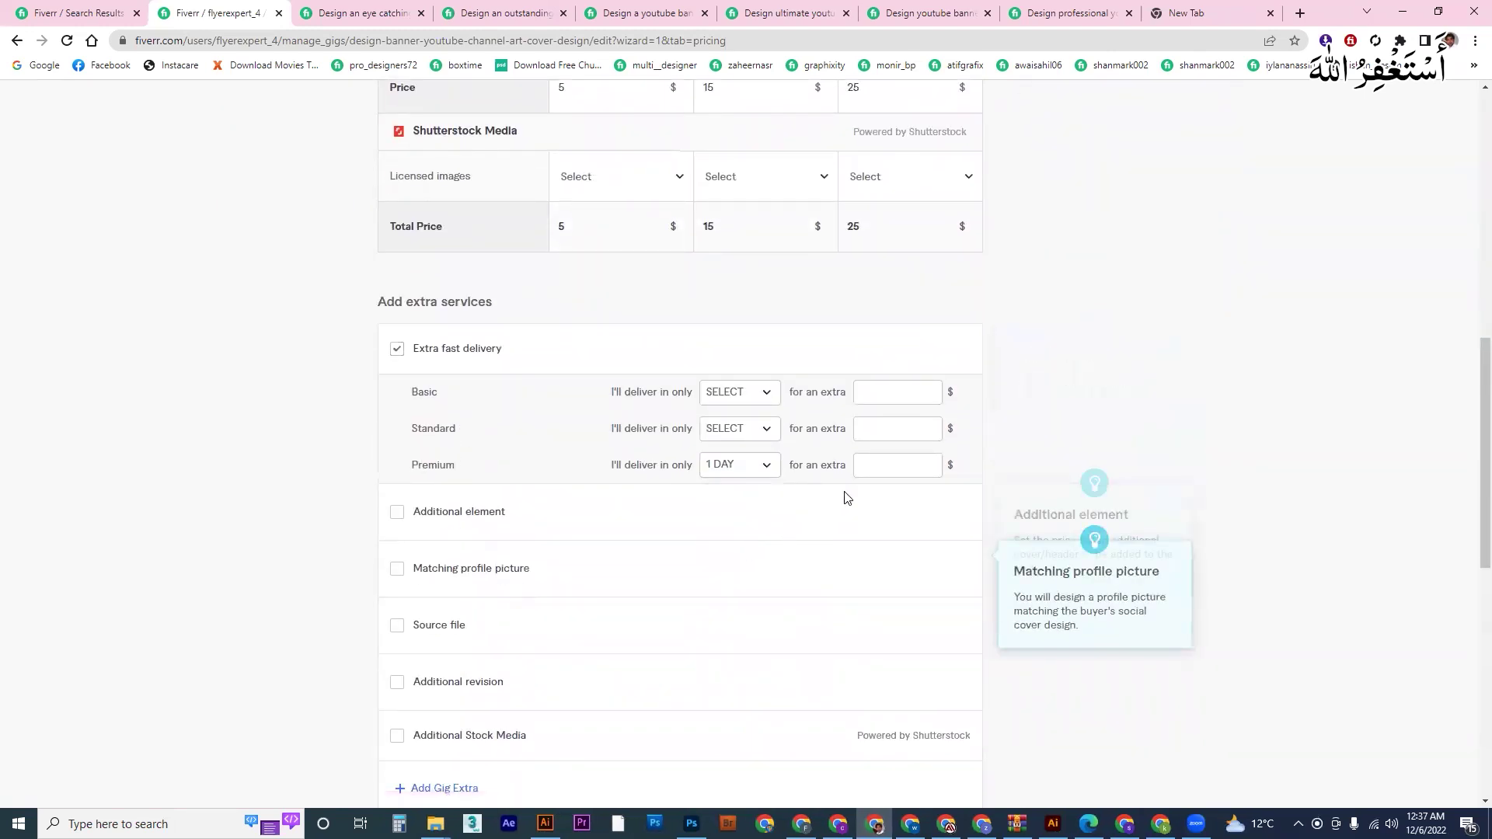
pyautogui.click(888, 467)
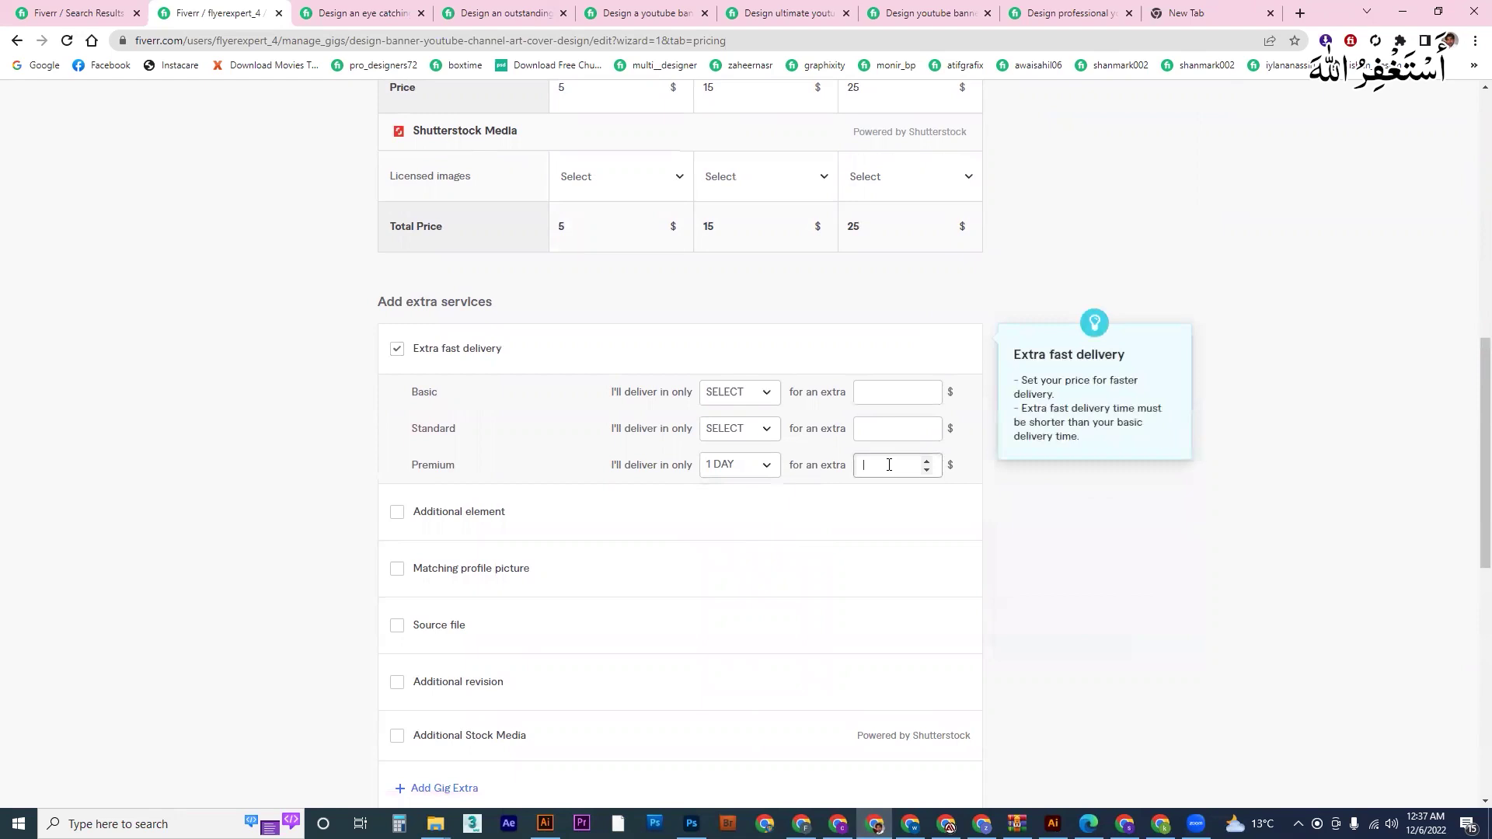
pyautogui.write('20')
pyautogui.click(964, 514)
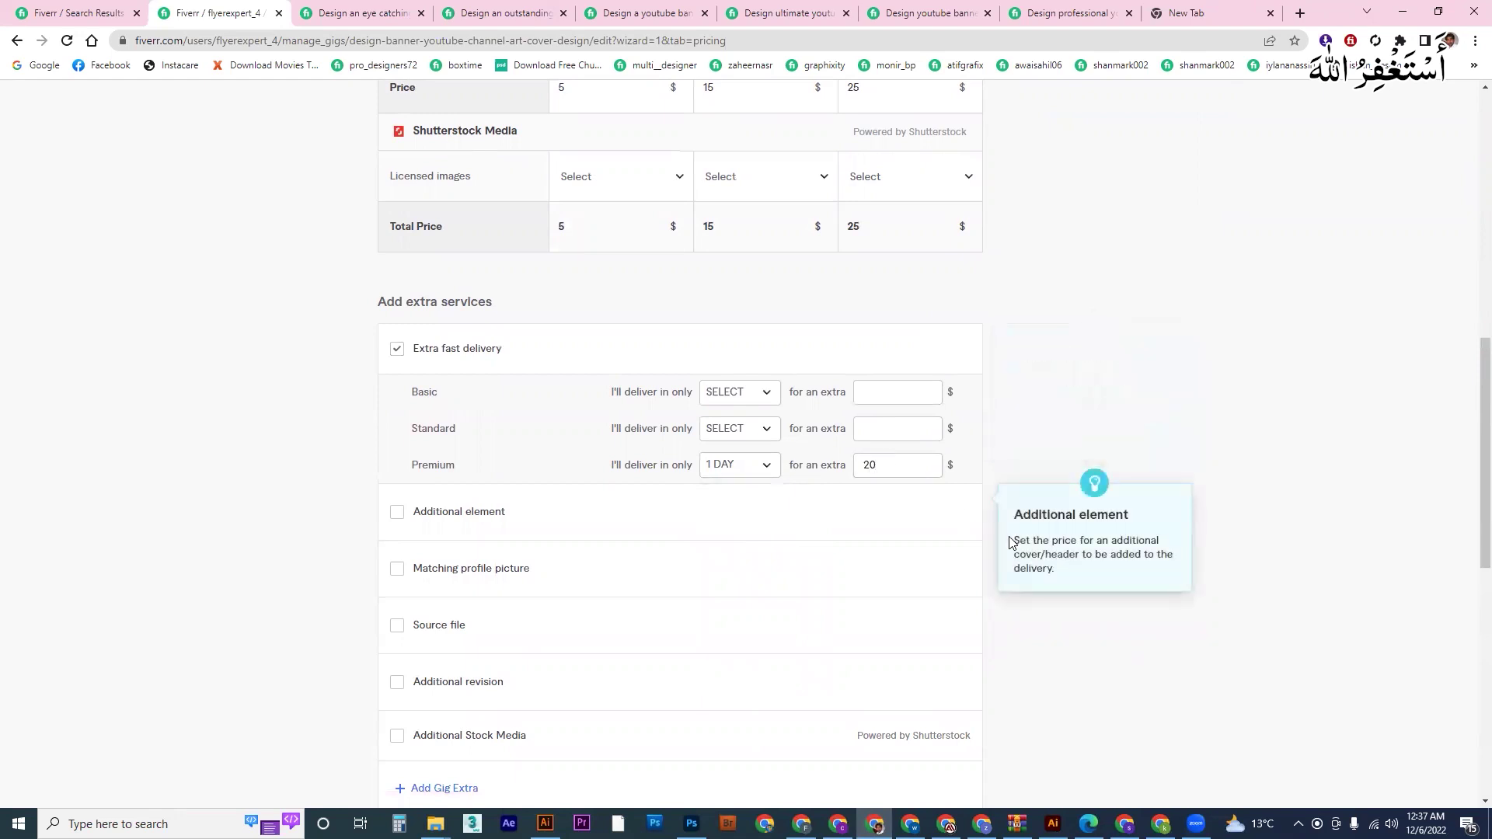
# Step: Review the delivery times and inclusions of the three packages against the extra fast delivery options
pyautogui.scroll(3, 1021, 386)
pyautogui.scroll(3, 1020, 387)
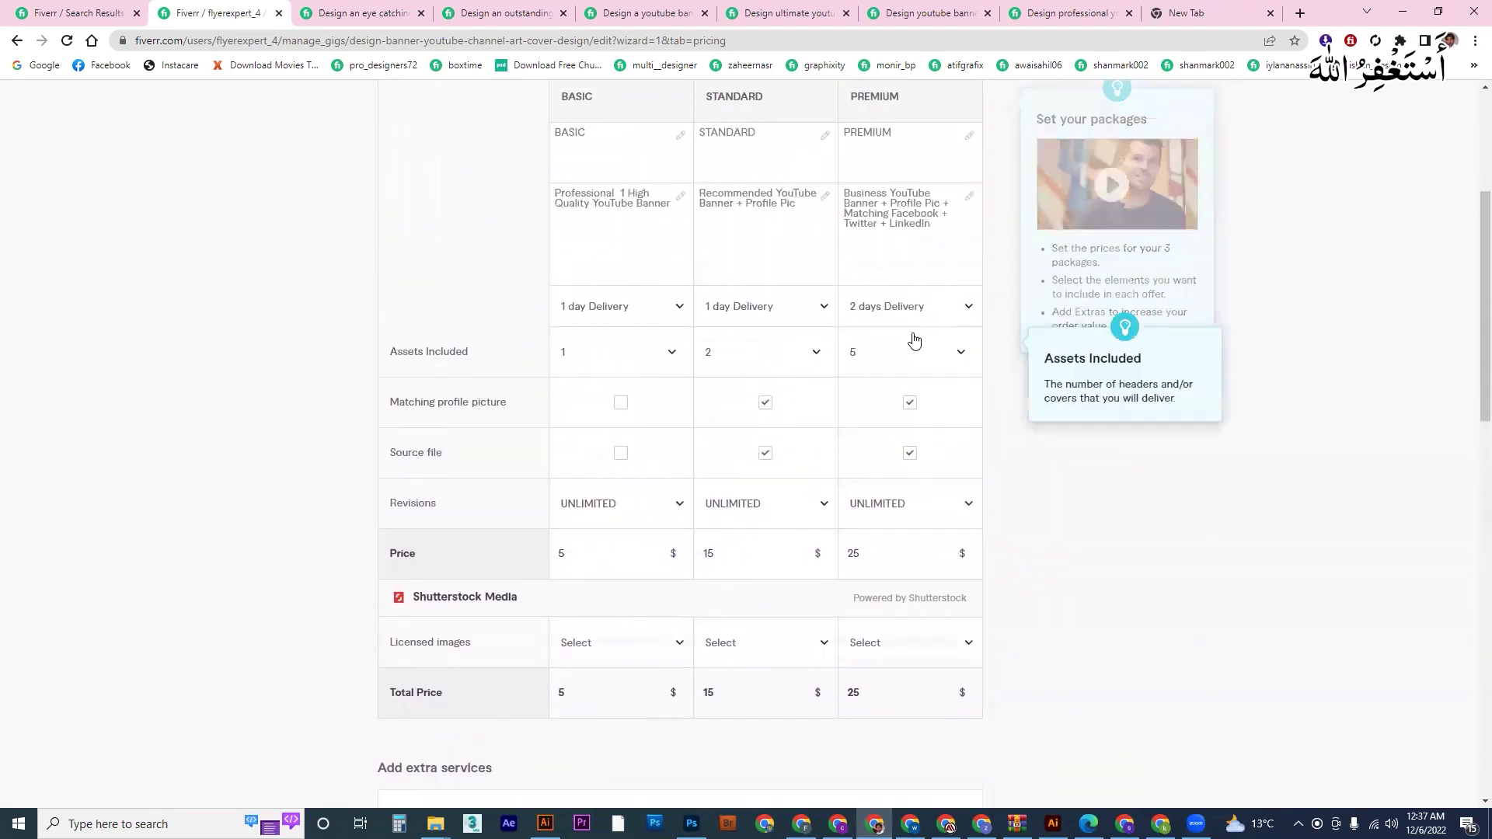
pyautogui.moveTo(895, 311)
pyautogui.scroll(-6, 909, 481)
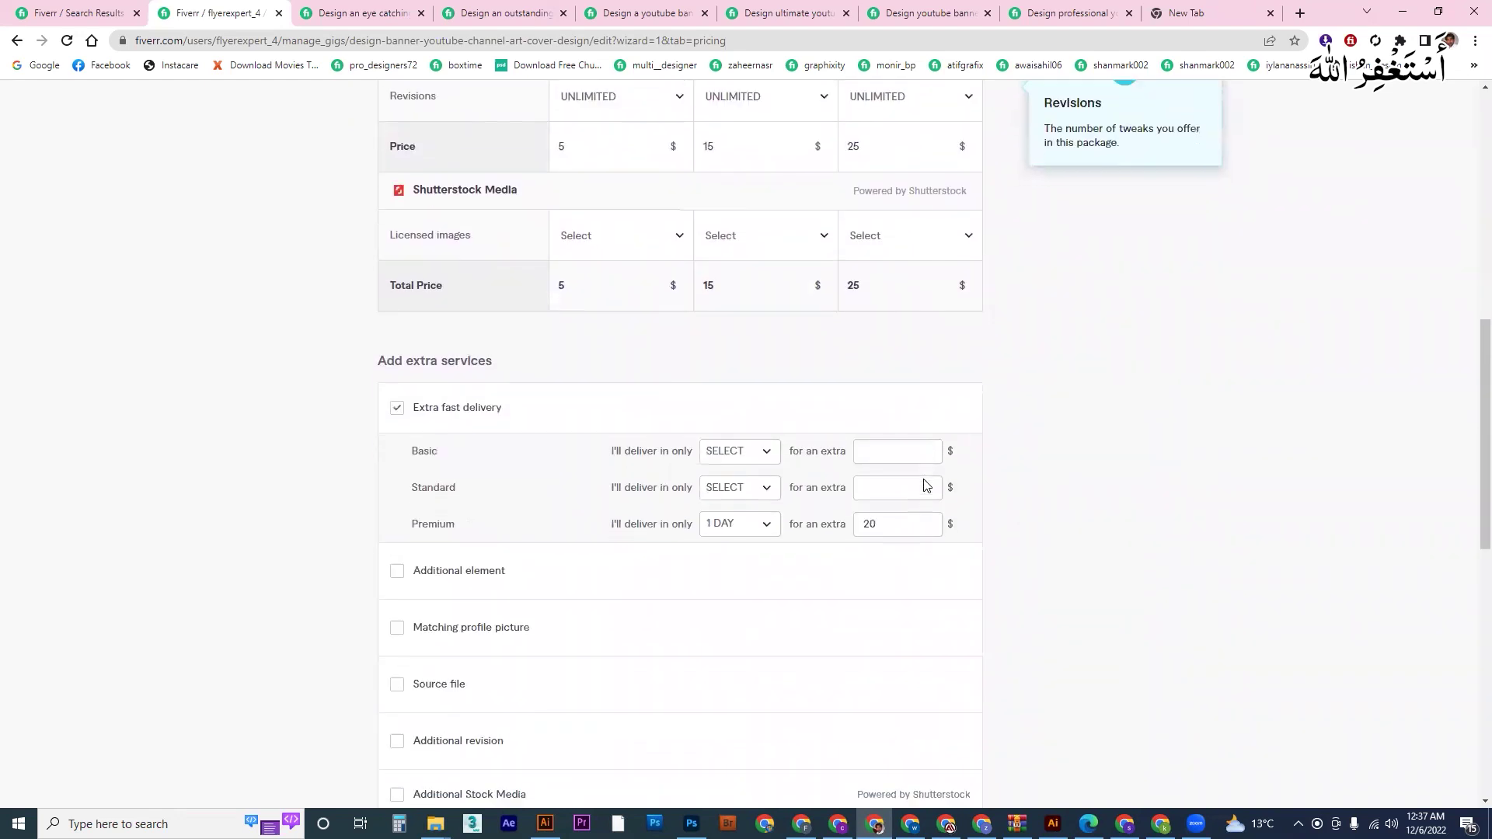
pyautogui.click(903, 471)
pyautogui.scroll(5, 903, 470)
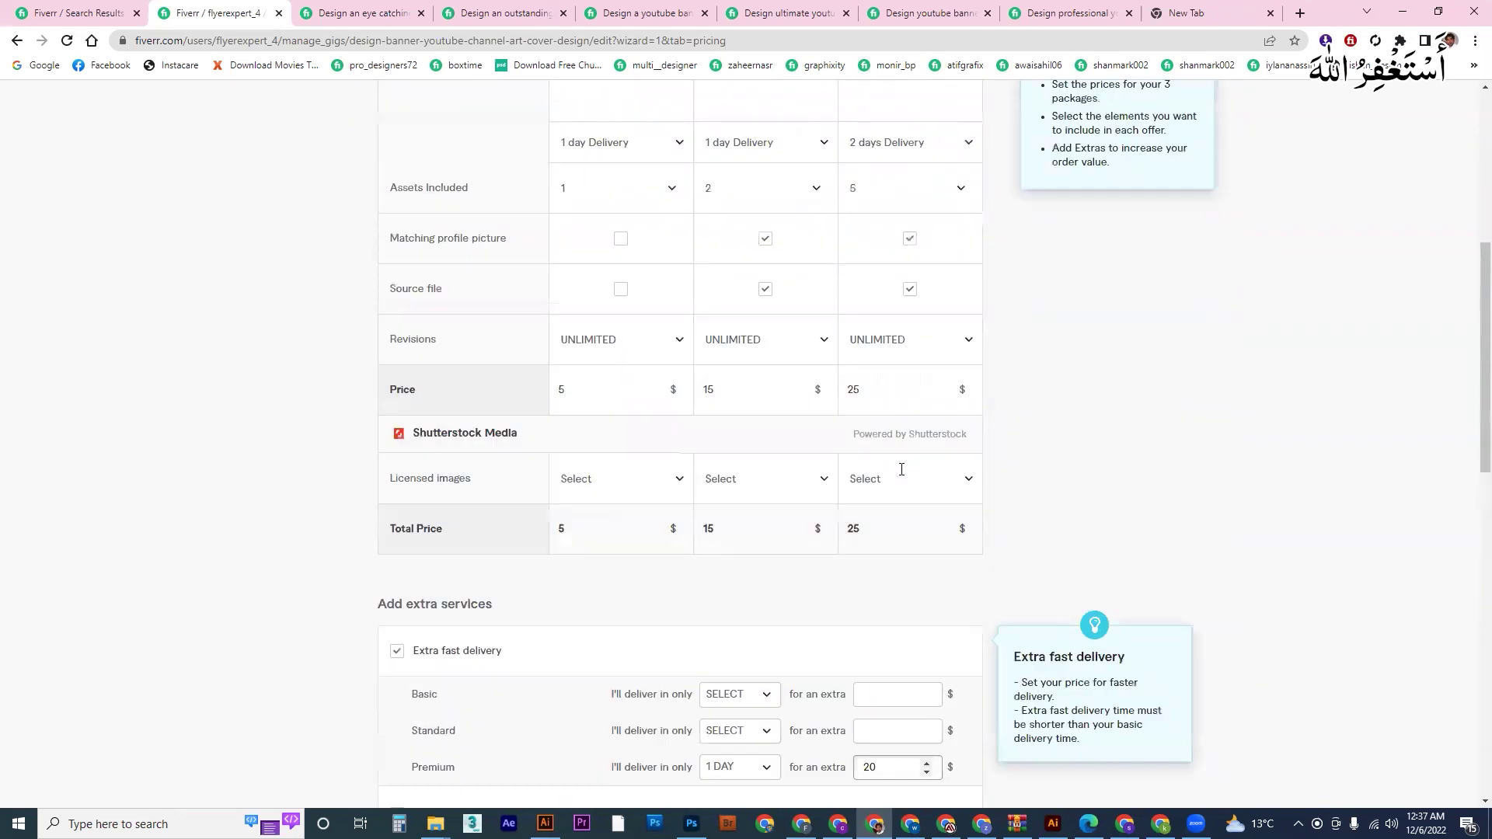
pyautogui.moveTo(578, 239)
pyautogui.scroll(-6, 785, 606)
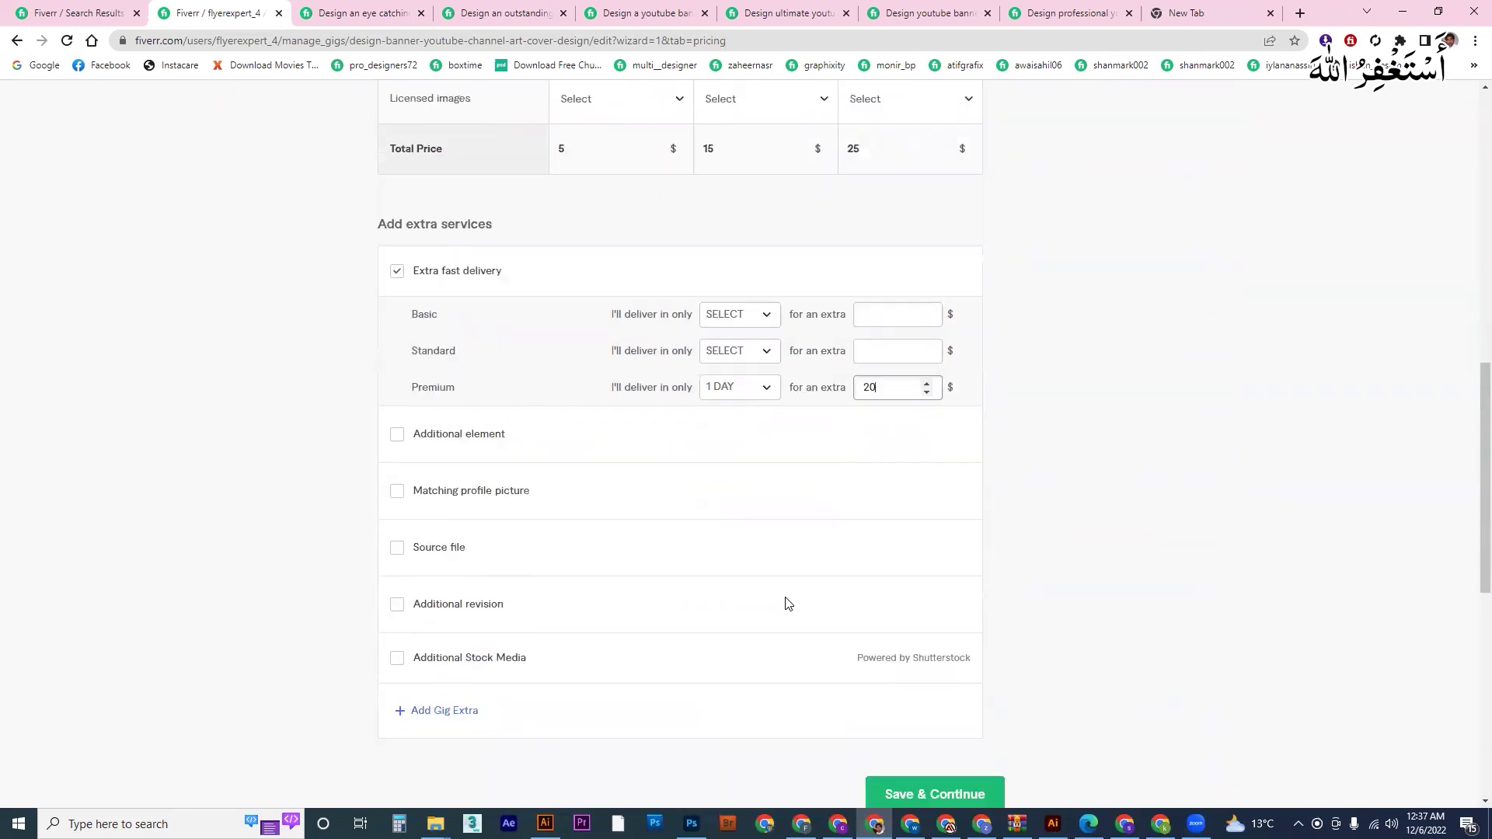
pyautogui.moveTo(845, 333)
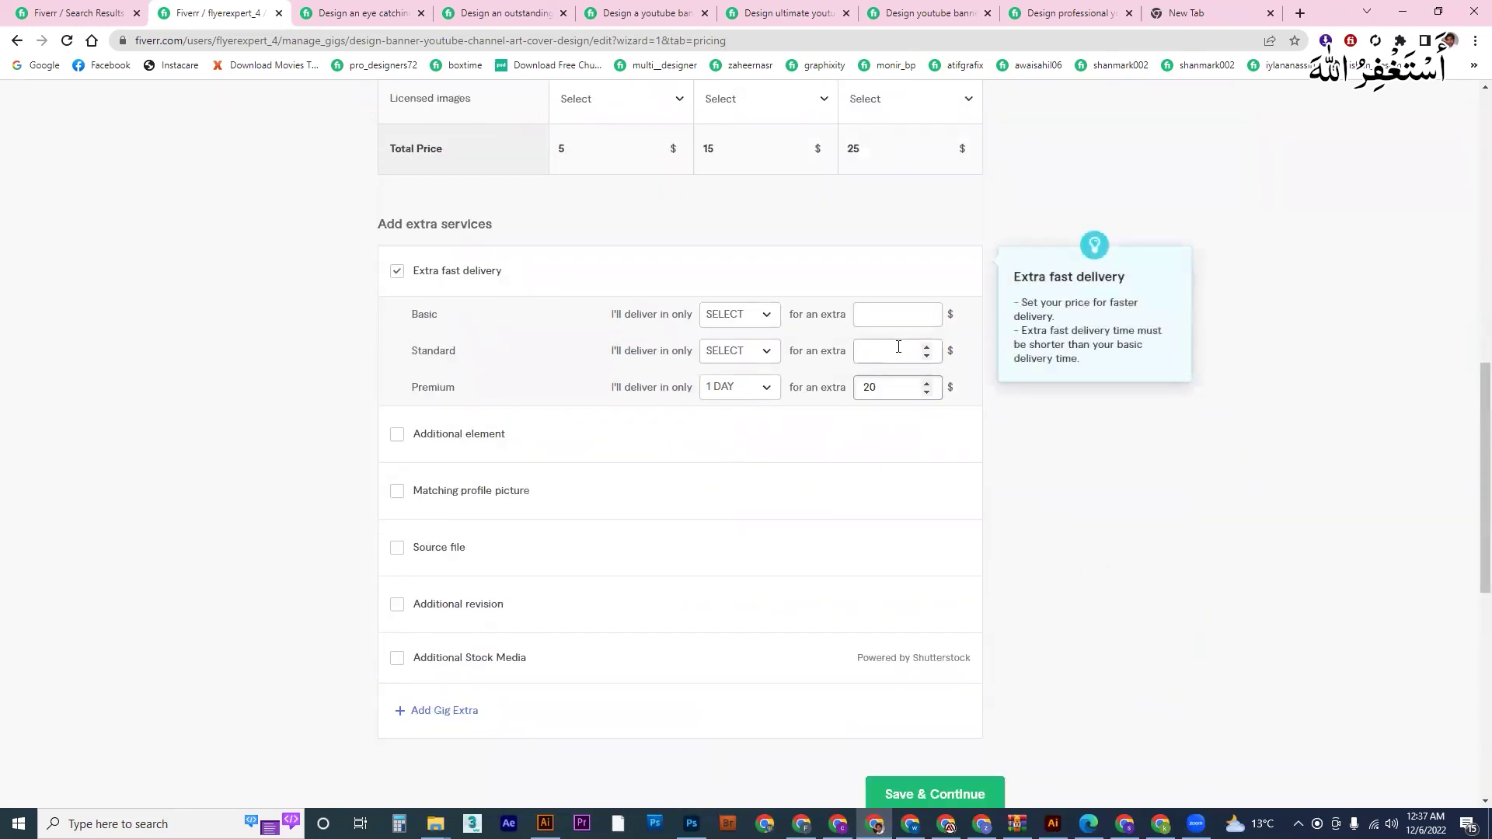
# Step: Offer an additional element as an extra service for $10 and 1 additional day
pyautogui.click(426, 436)
pyautogui.click(919, 443)
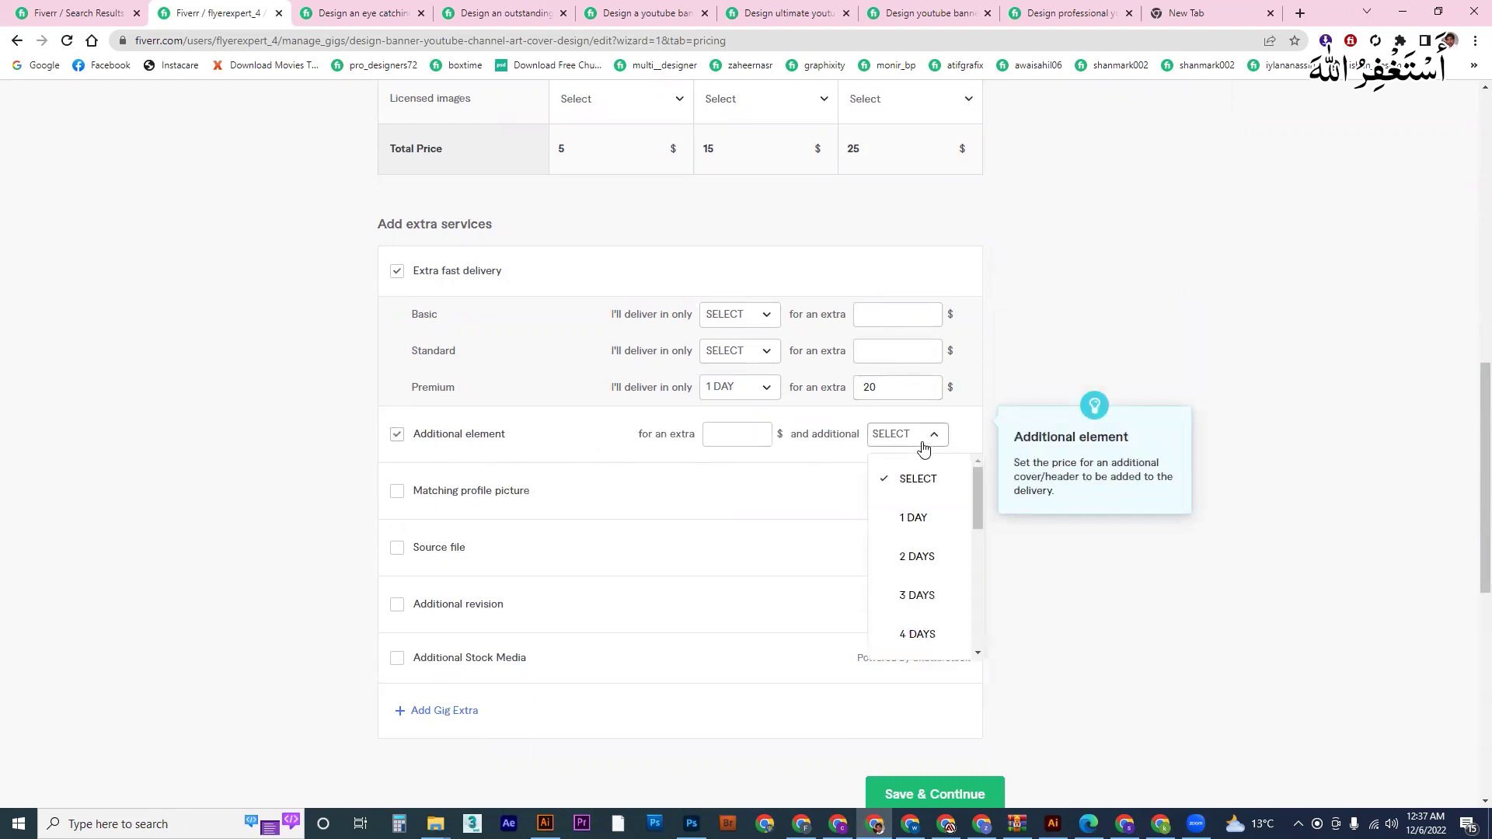
pyautogui.click(915, 521)
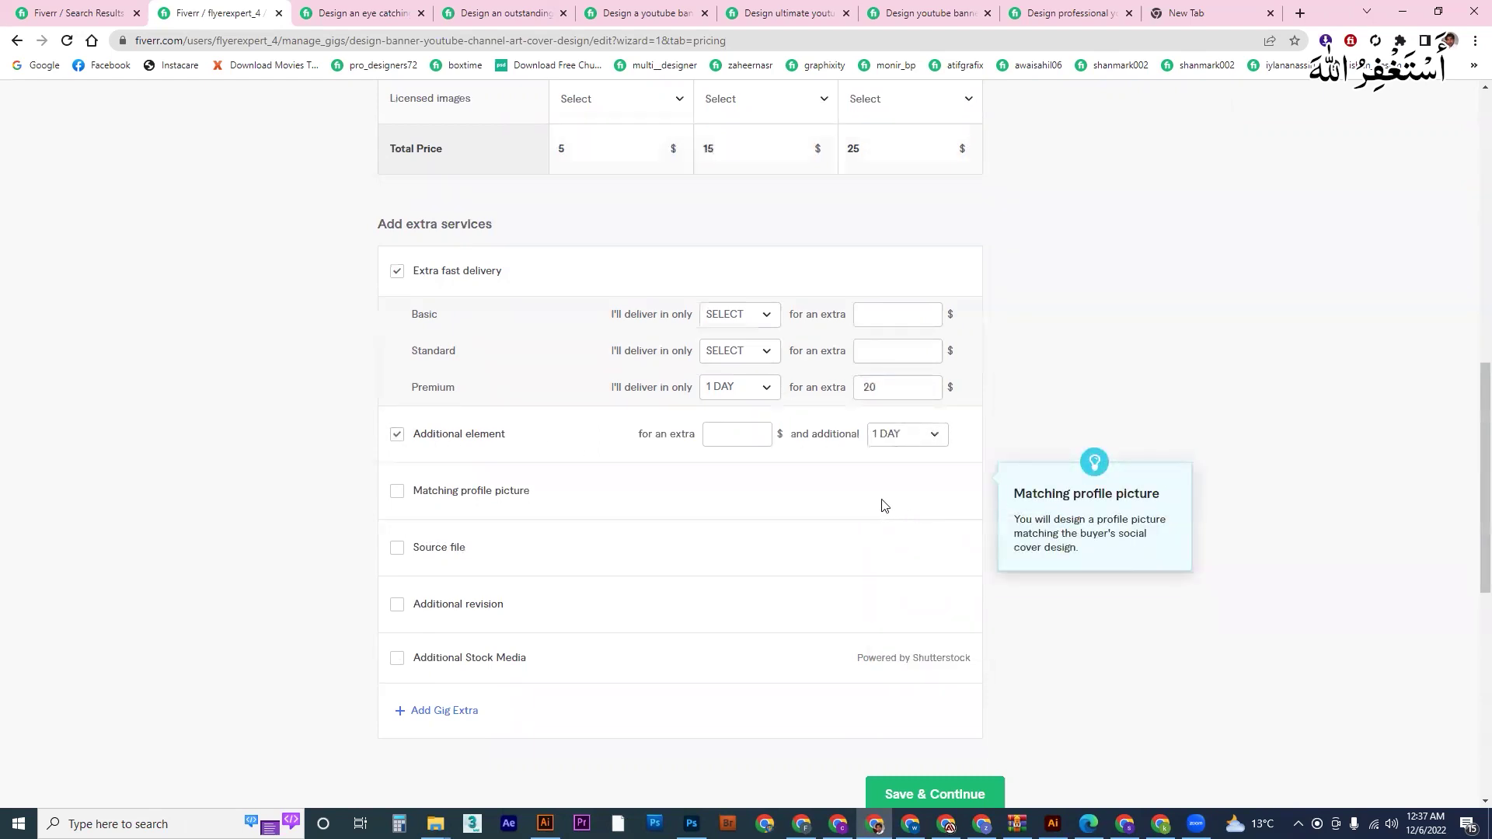
pyautogui.click(729, 435)
pyautogui.write('10')
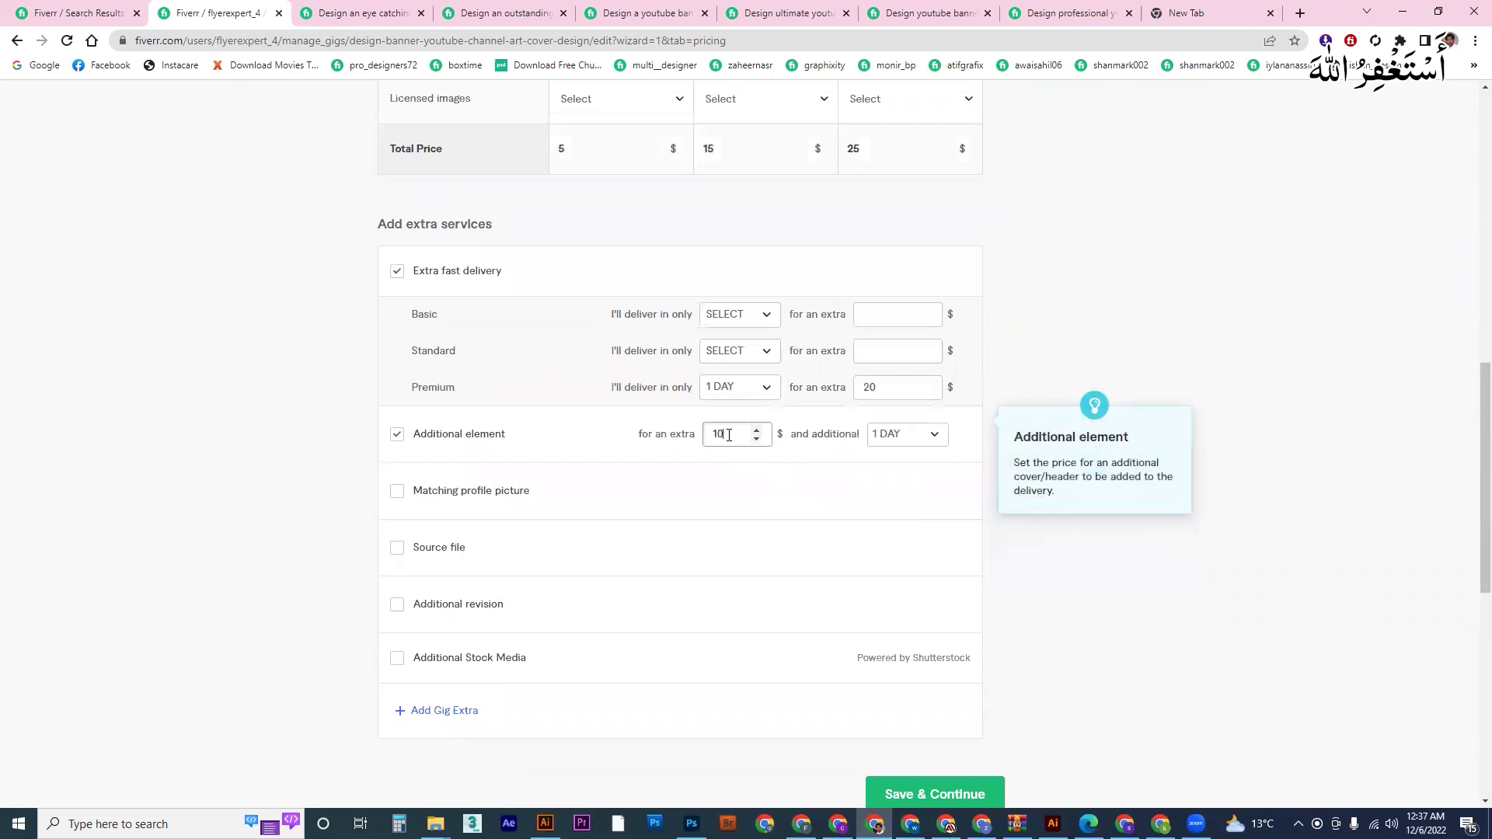
# Step: Offer a matching profile picture as an extra service for $10 and 1 additional day
pyautogui.click(449, 496)
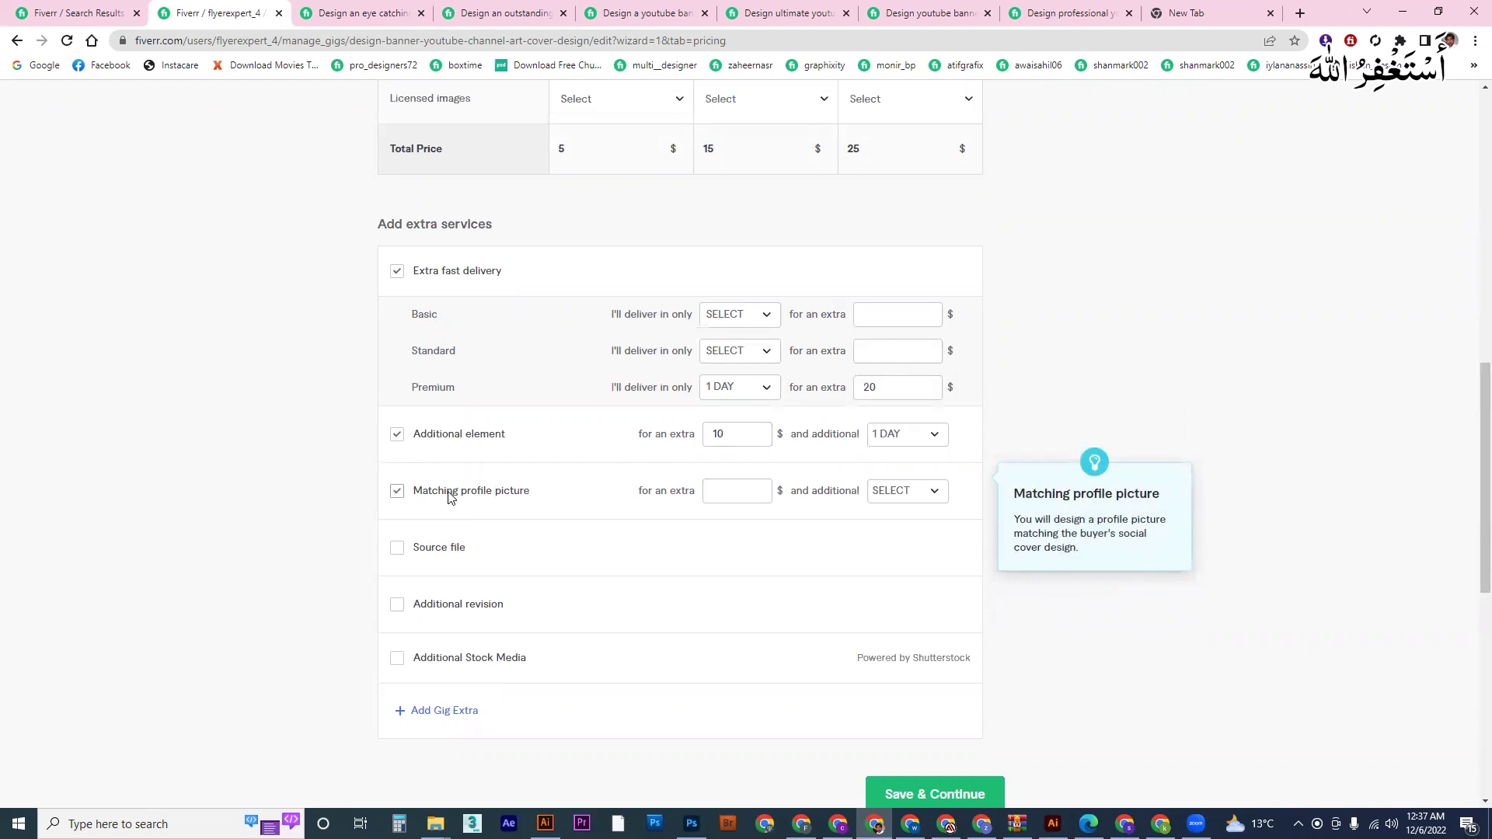
pyautogui.click(735, 499)
pyautogui.write('10')
pyautogui.click(892, 490)
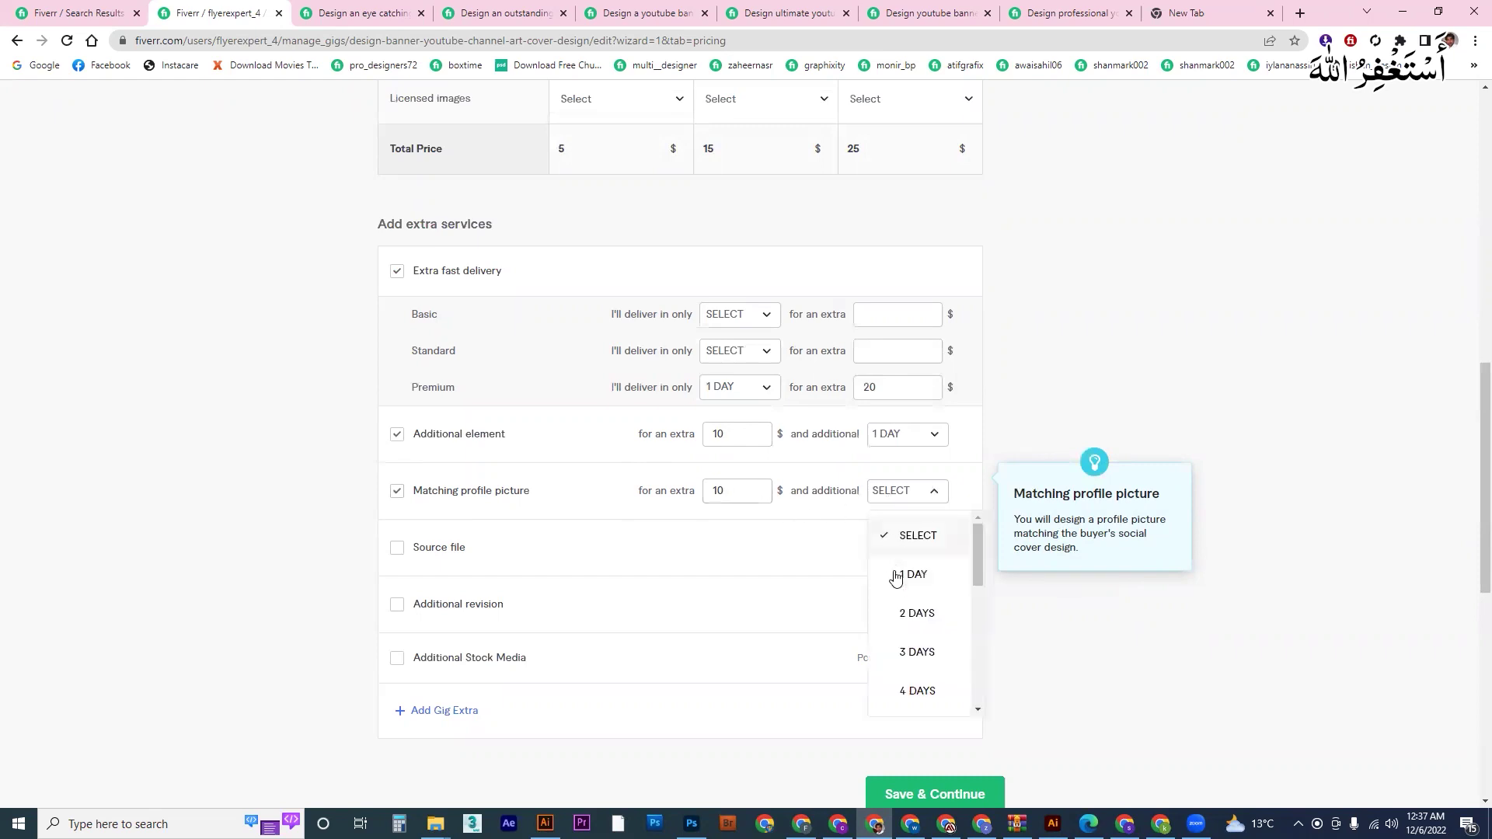
pyautogui.click(895, 575)
# Step: Offer the source file as an extra service for $10, checking which packages already include it
pyautogui.click(430, 551)
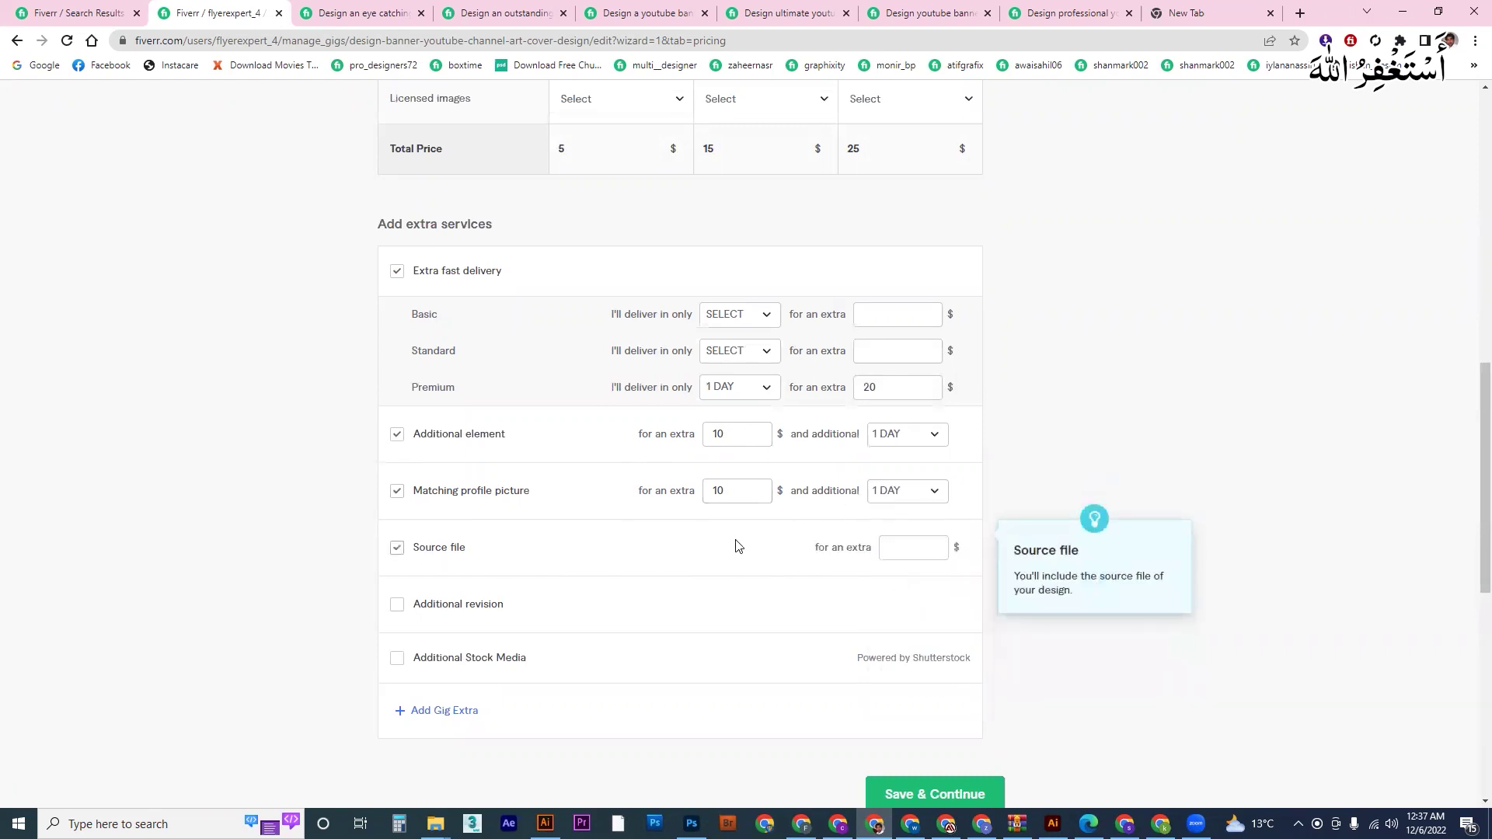
pyautogui.scroll(4, 596, 622)
pyautogui.scroll(3, 620, 333)
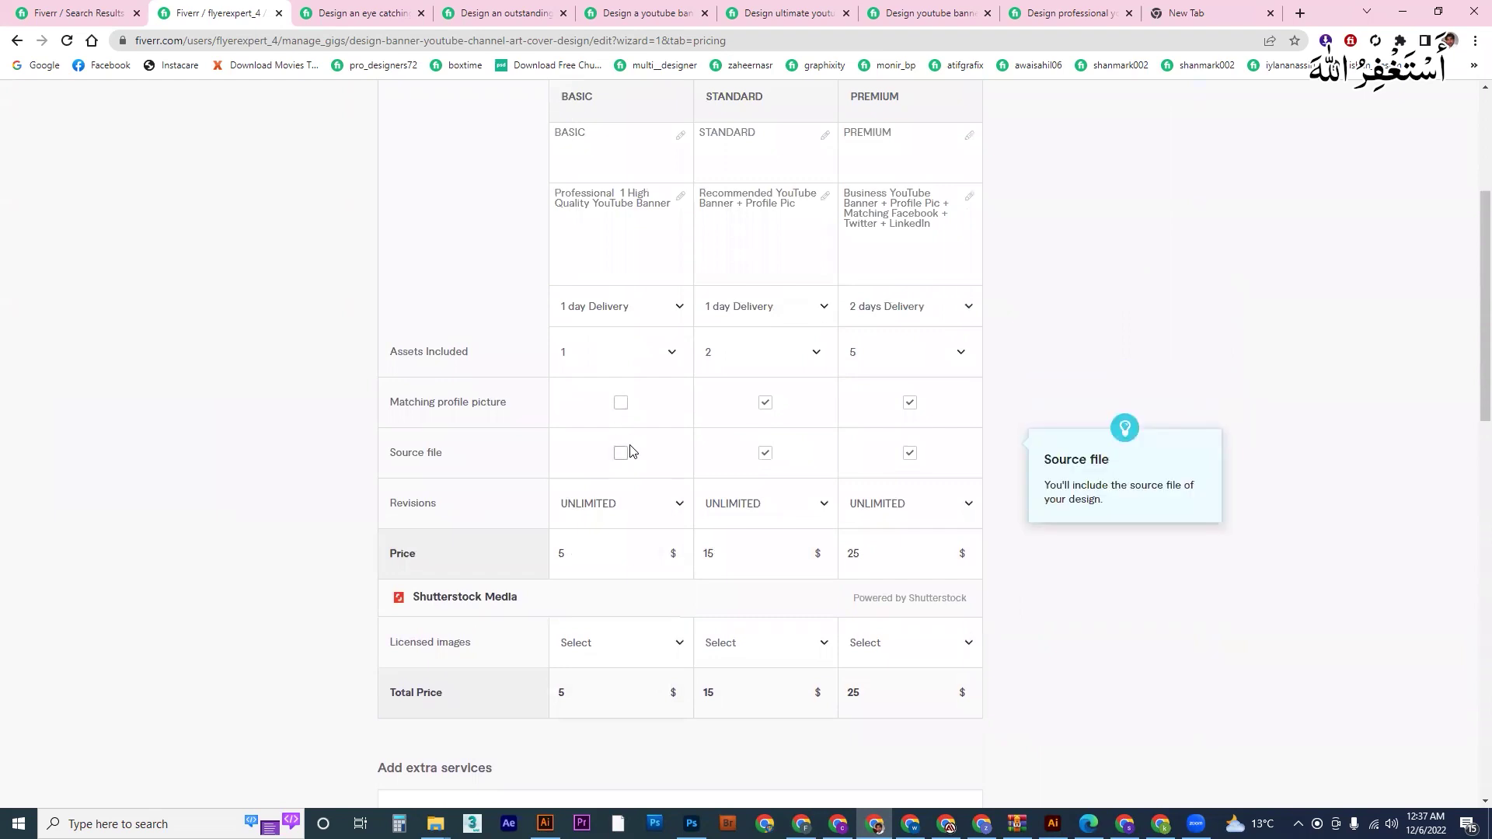
pyautogui.scroll(-10, 631, 451)
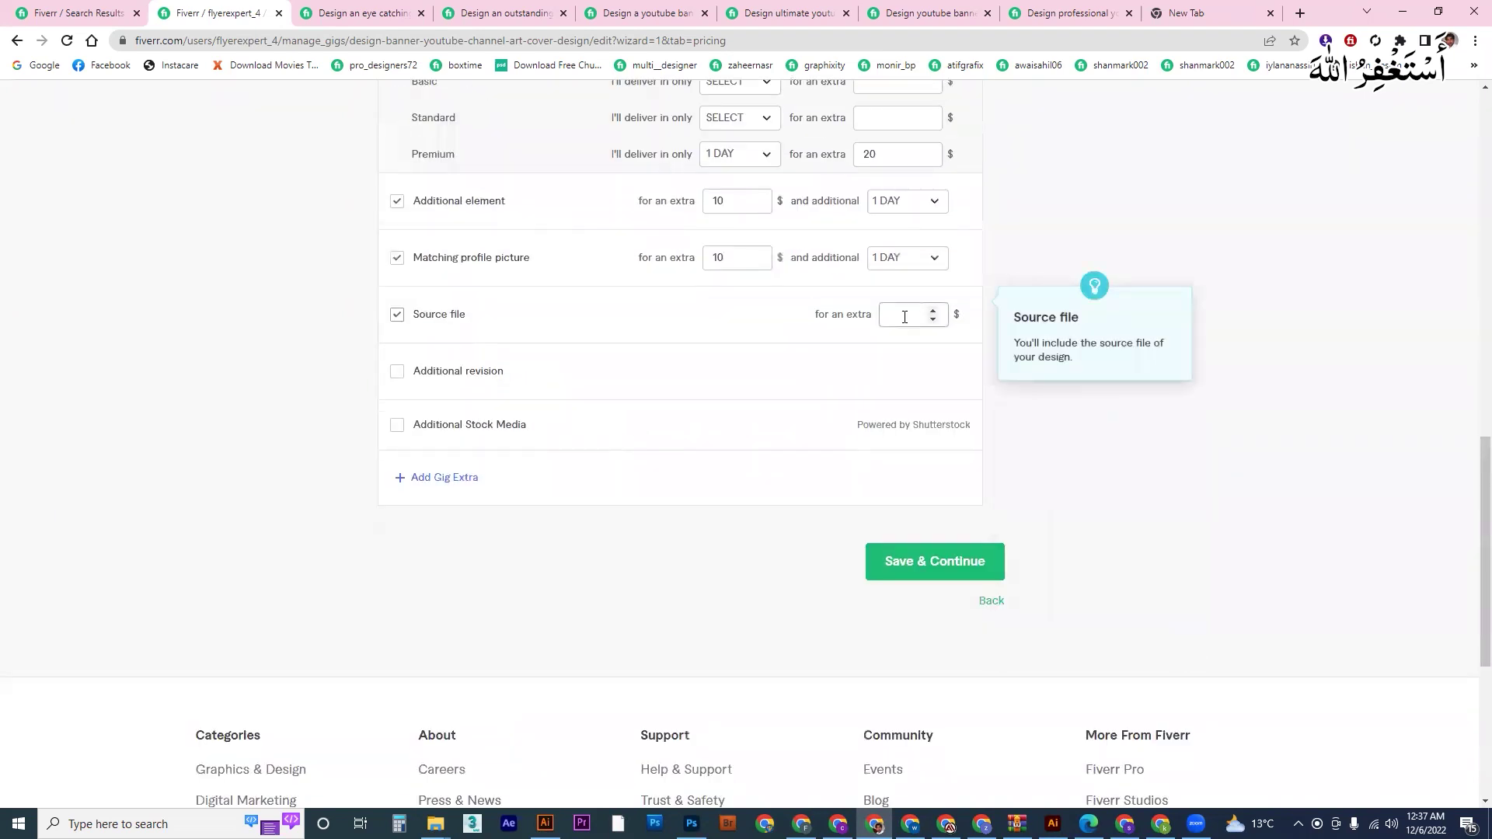
pyautogui.click(905, 316)
pyautogui.write('10')
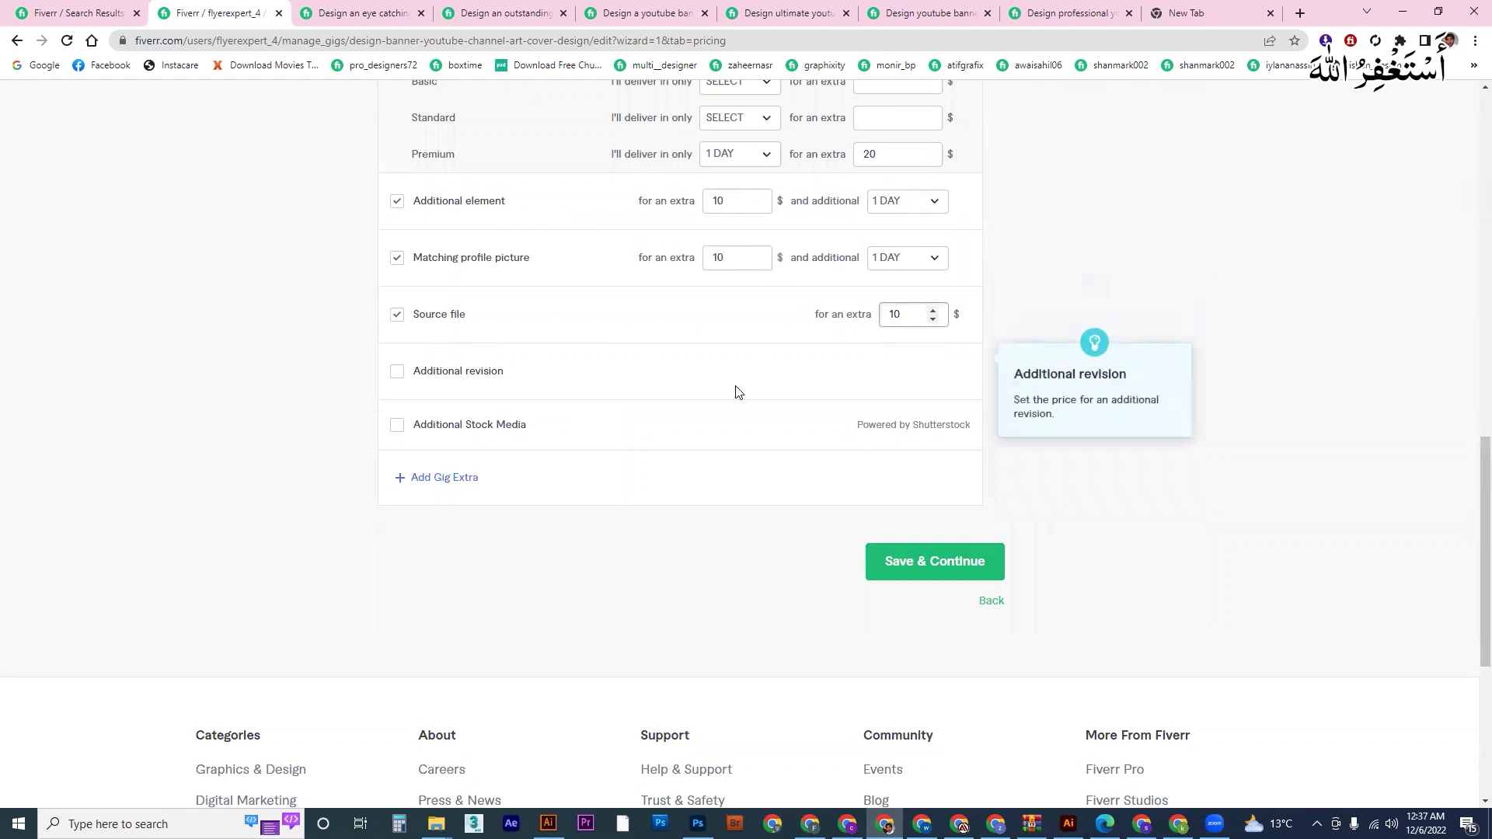
pyautogui.scroll(8, 692, 489)
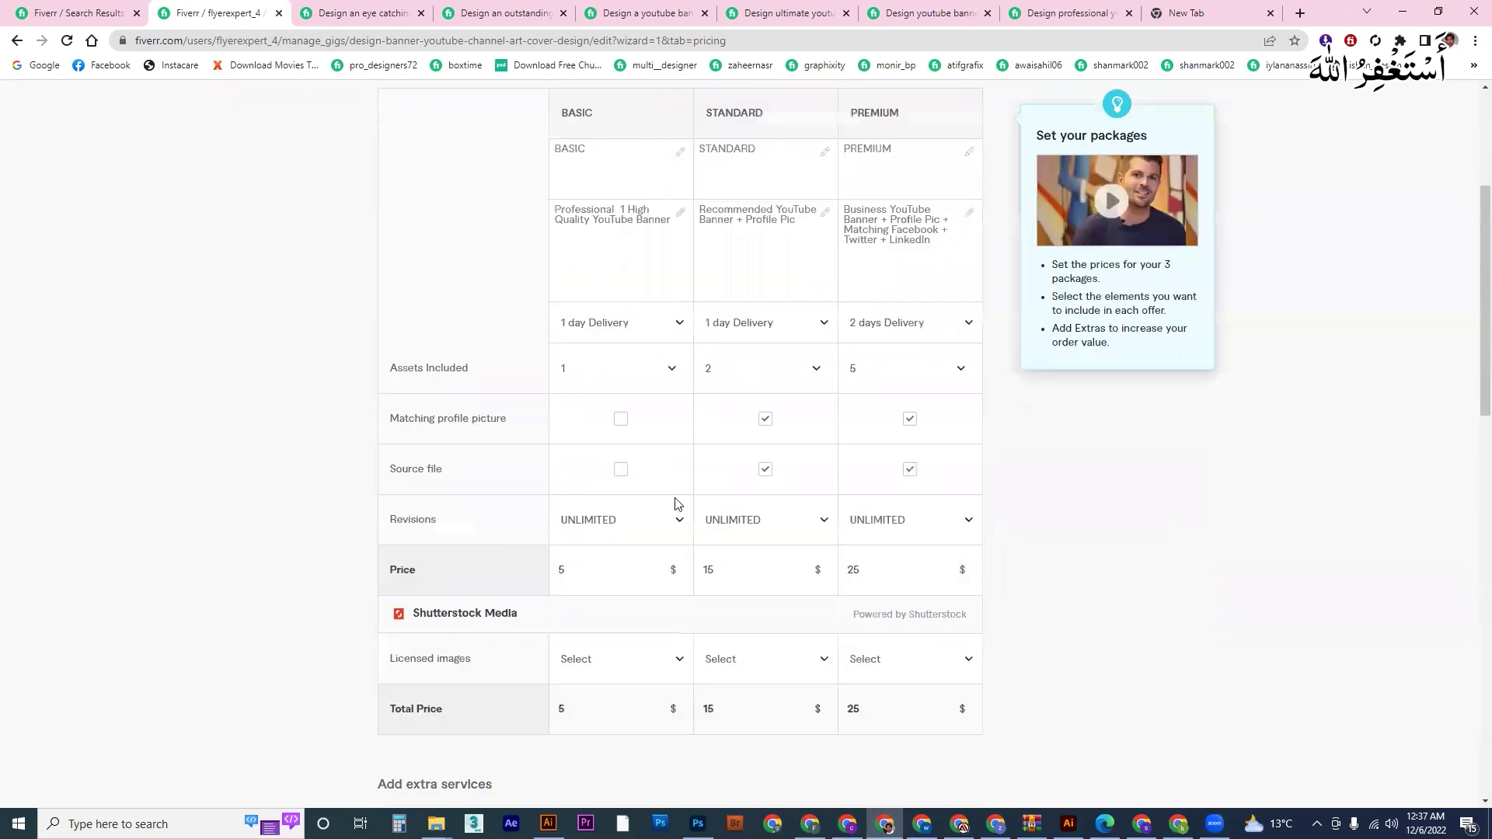
pyautogui.scroll(-1, 629, 535)
pyautogui.scroll(-7, 614, 537)
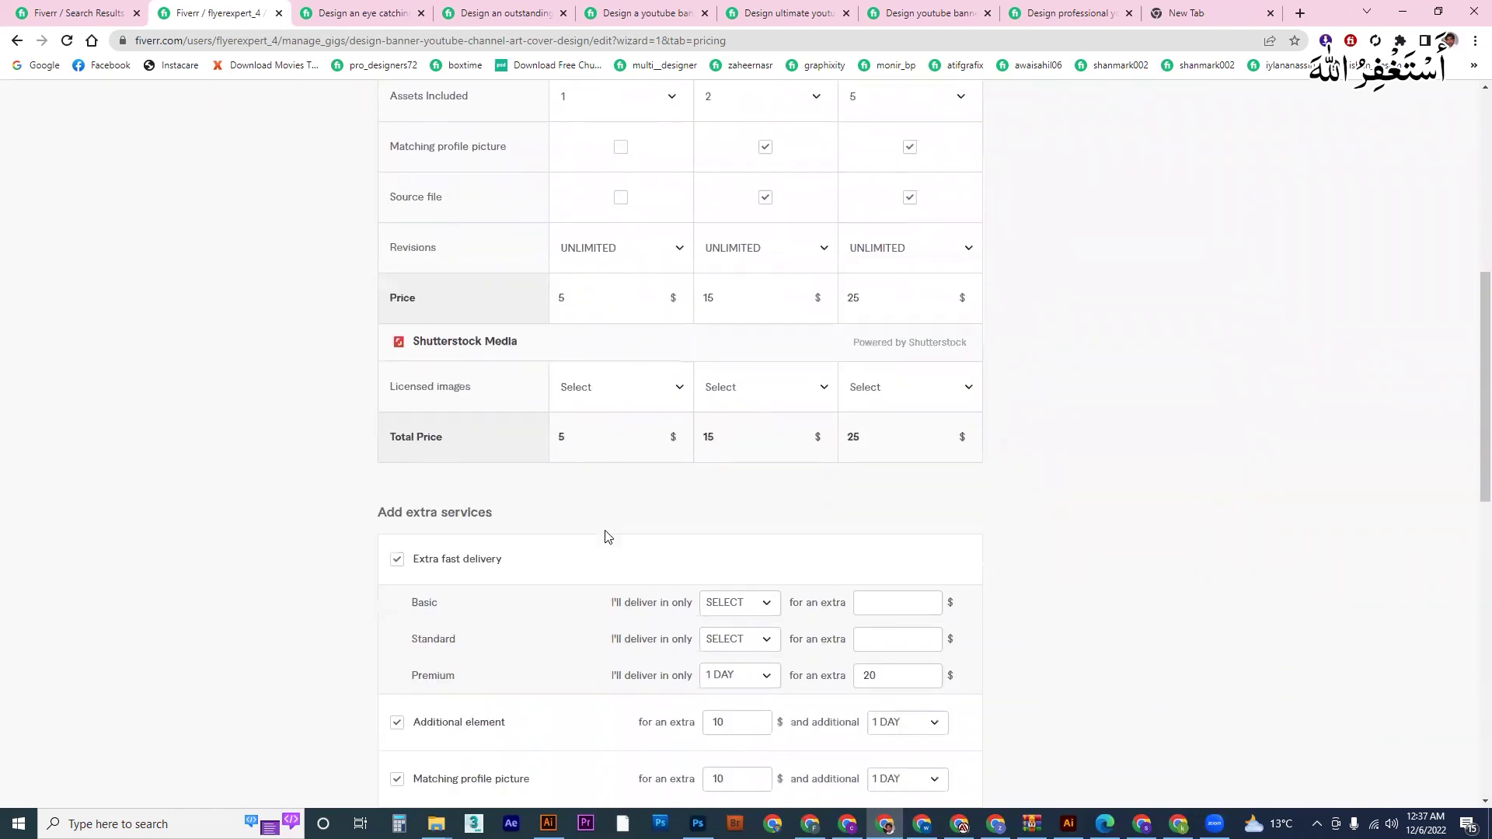
pyautogui.click(729, 401)
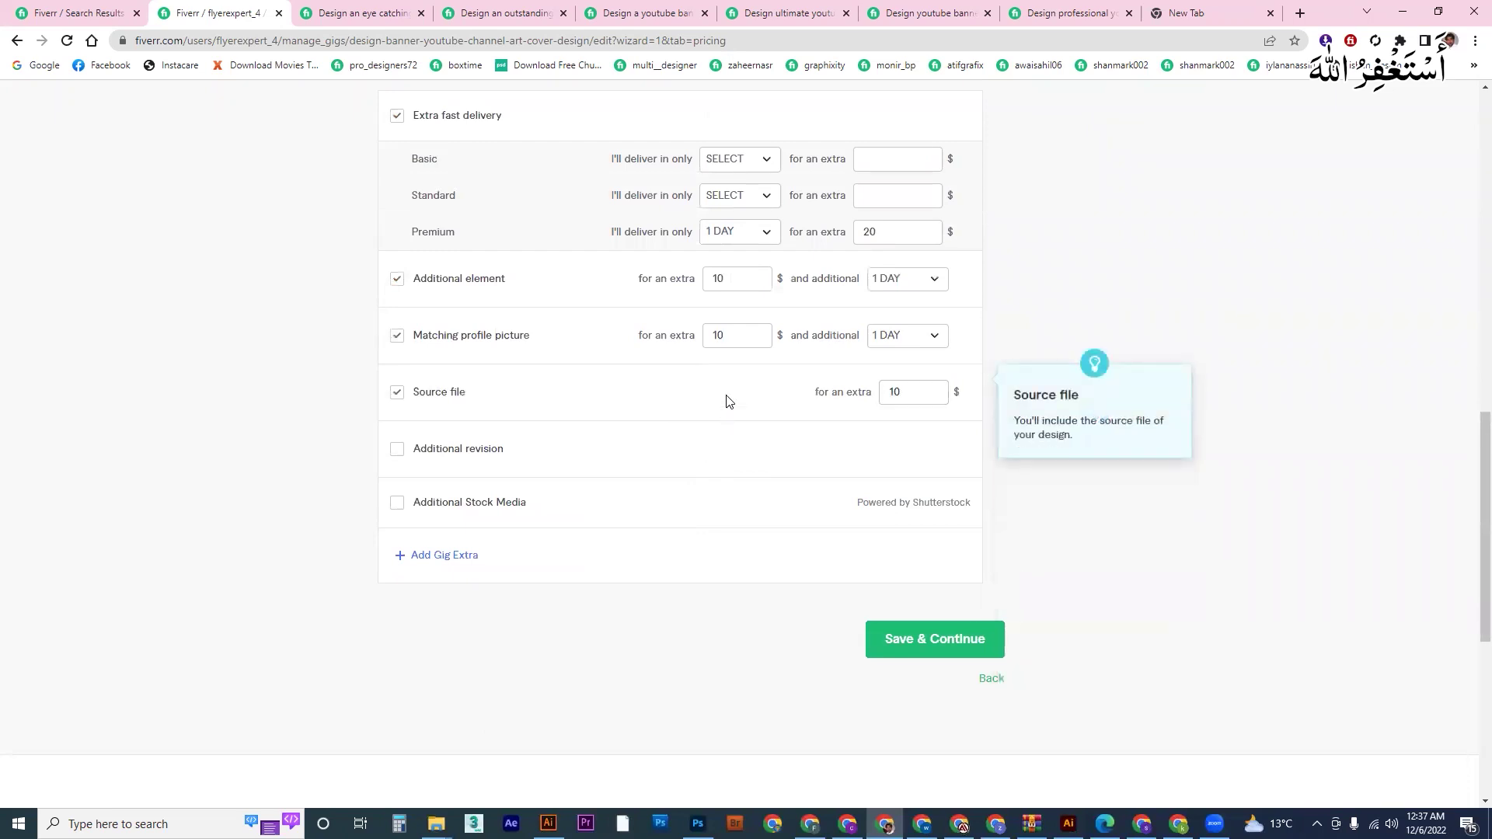
pyautogui.click(902, 390)
# Step: Offer an additional revision as an extra service for $5 and 1 additional day
pyautogui.click(464, 449)
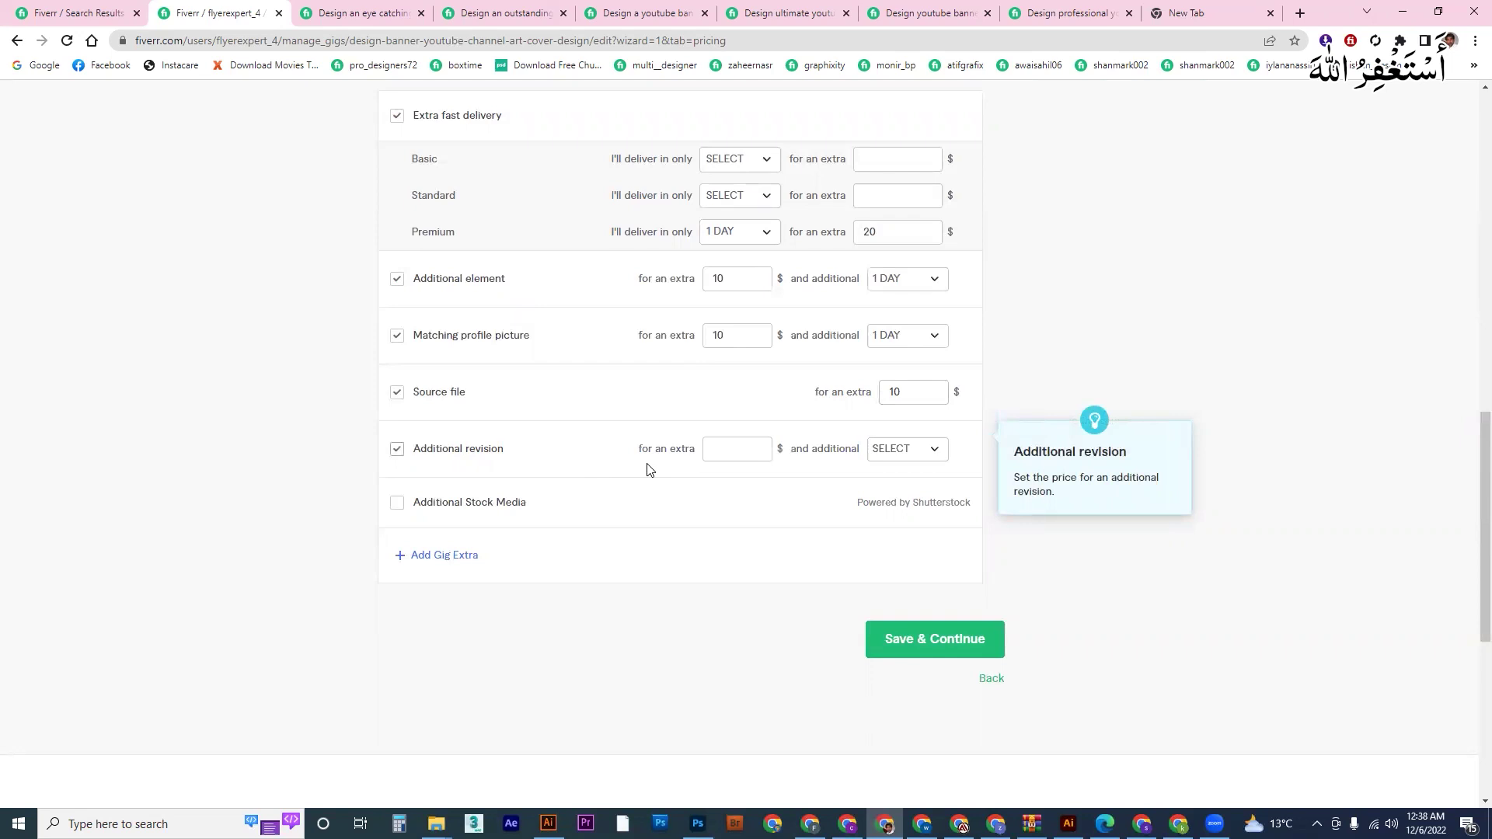
pyautogui.click(732, 450)
pyautogui.write('5')
pyautogui.click(894, 456)
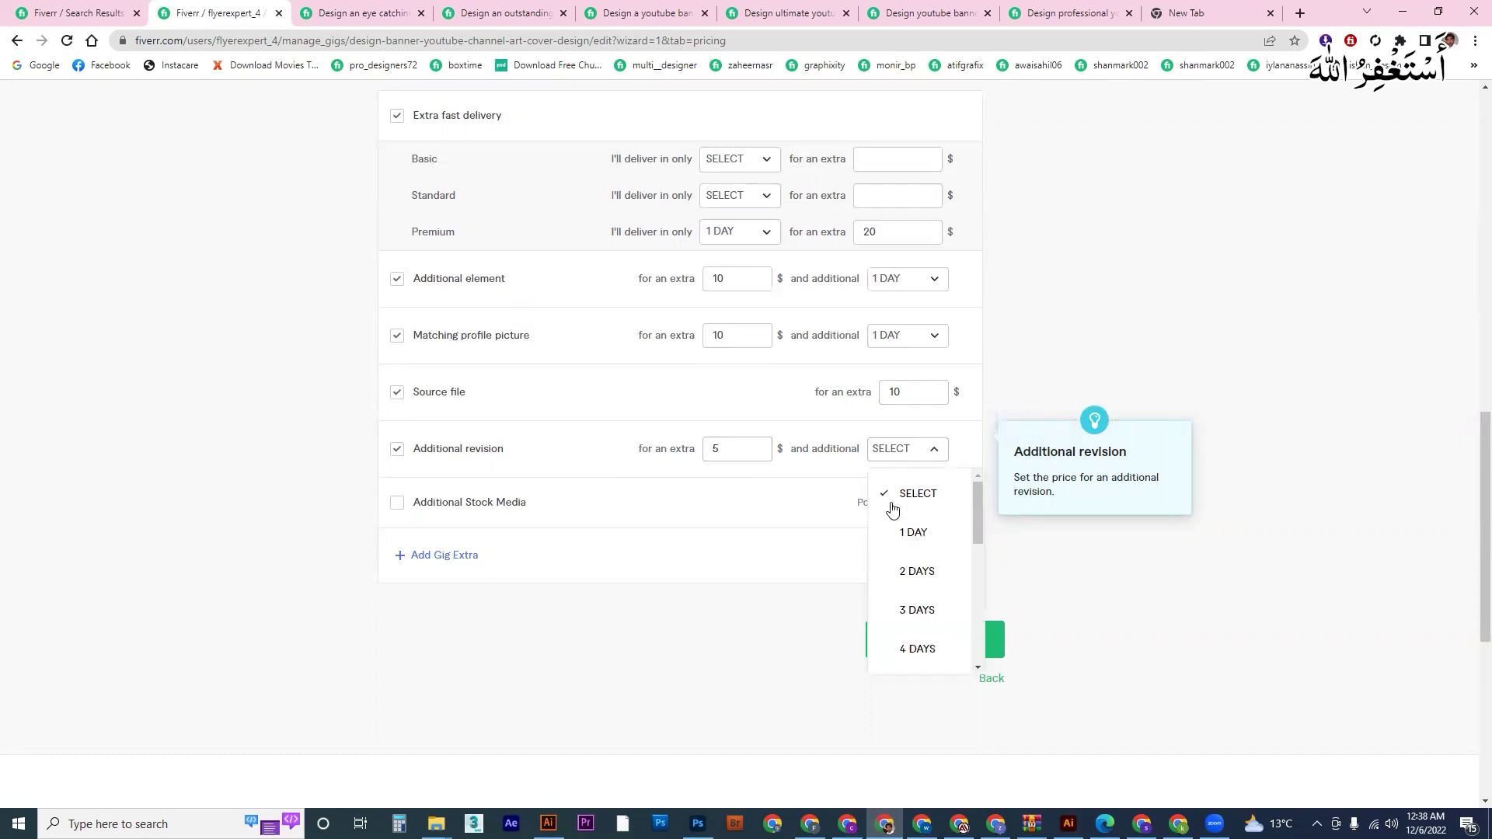
pyautogui.click(901, 535)
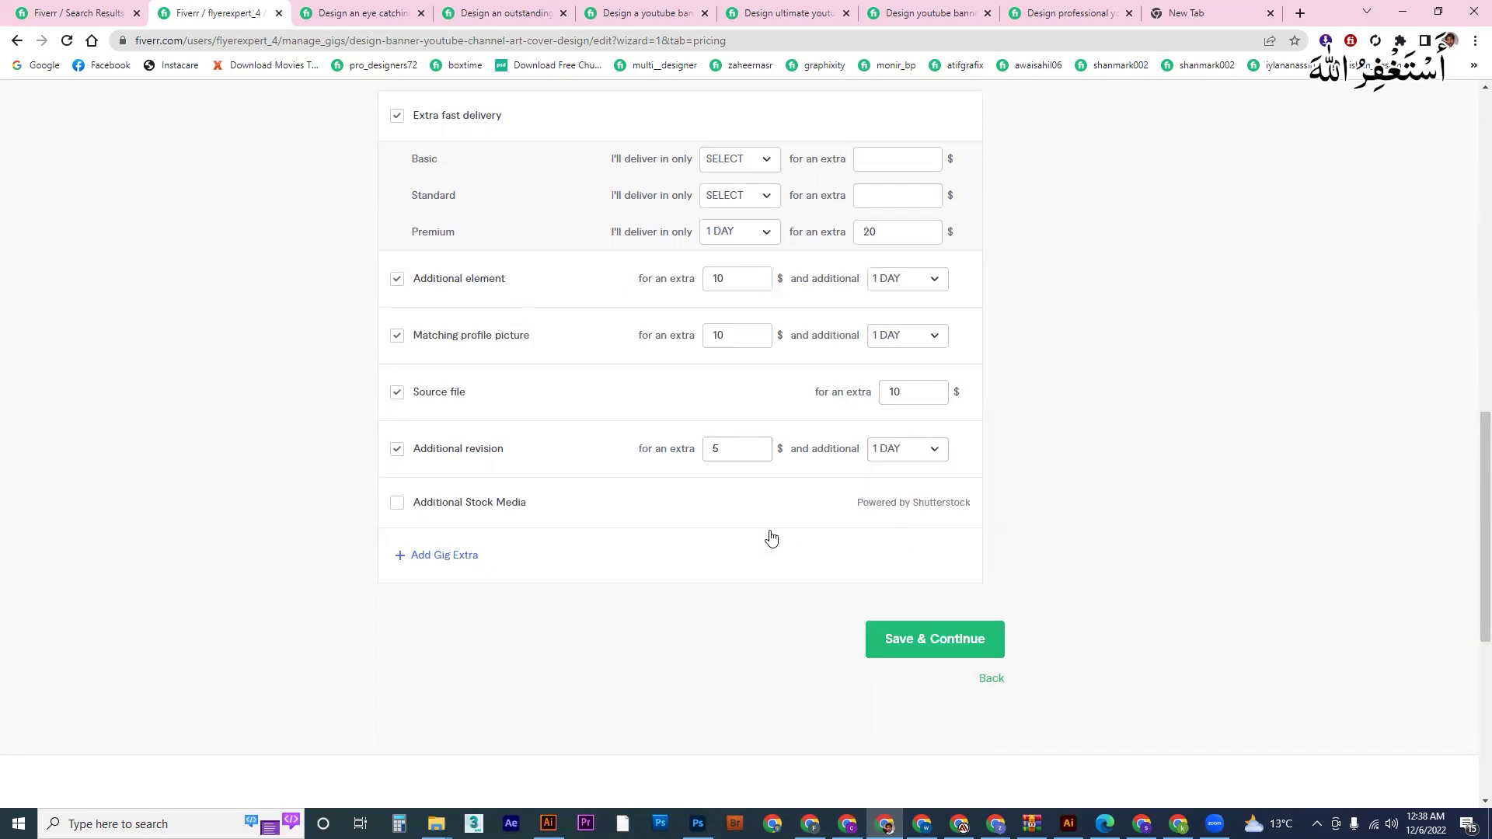
pyautogui.click(472, 502)
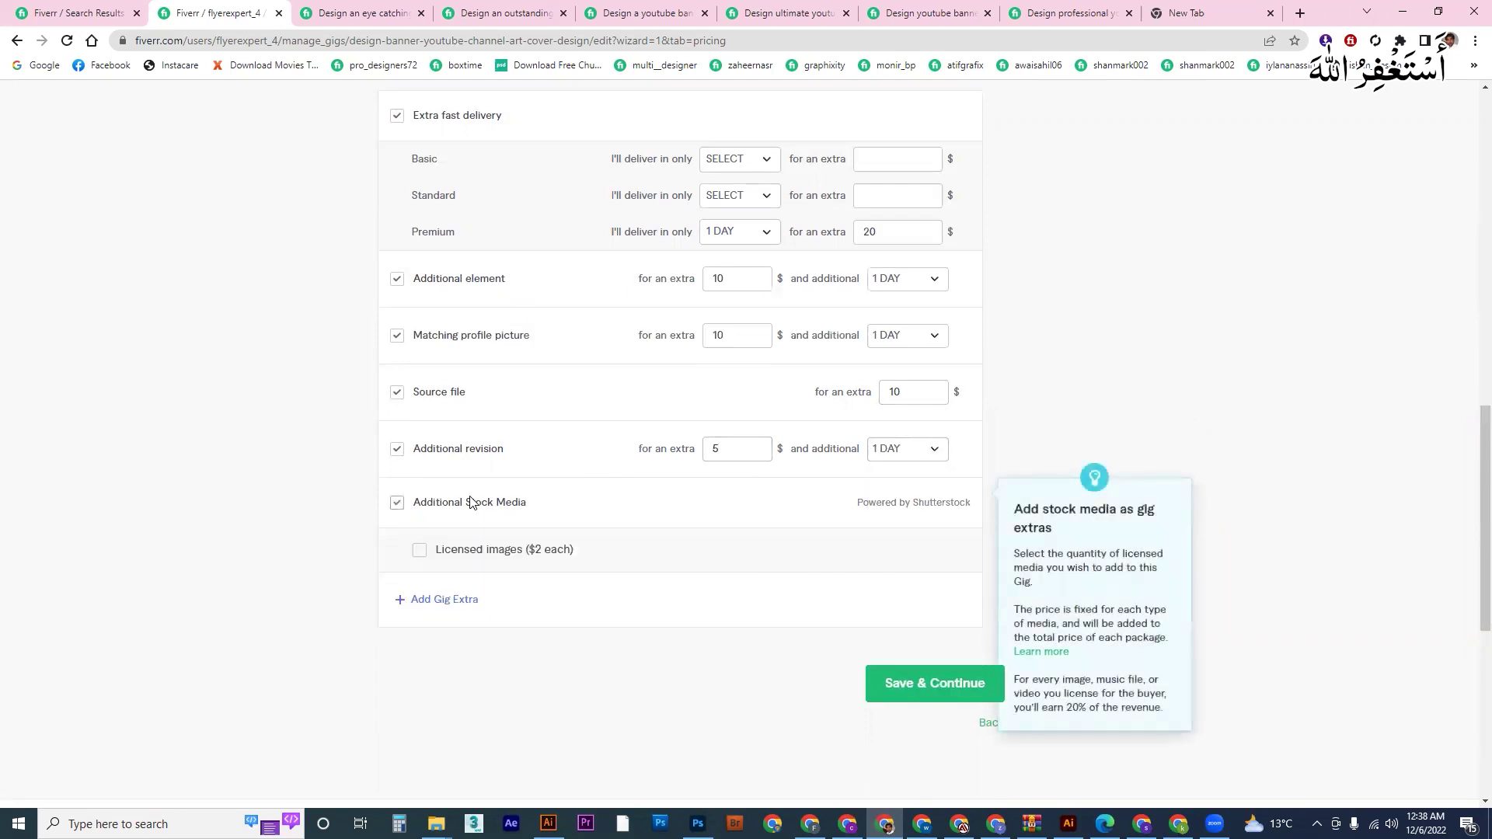
pyautogui.click(420, 553)
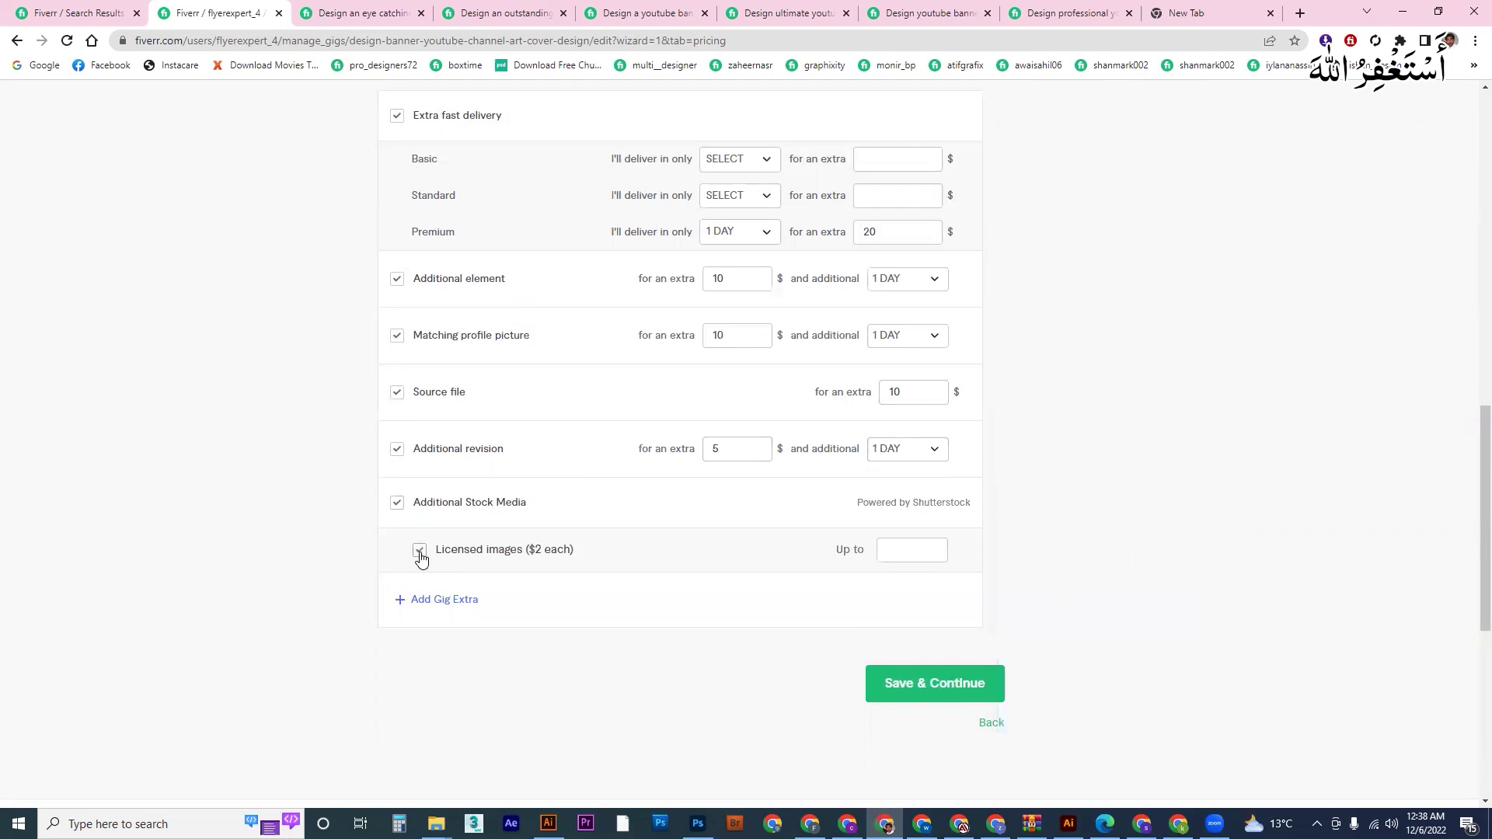
pyautogui.click(420, 553)
pyautogui.click(397, 502)
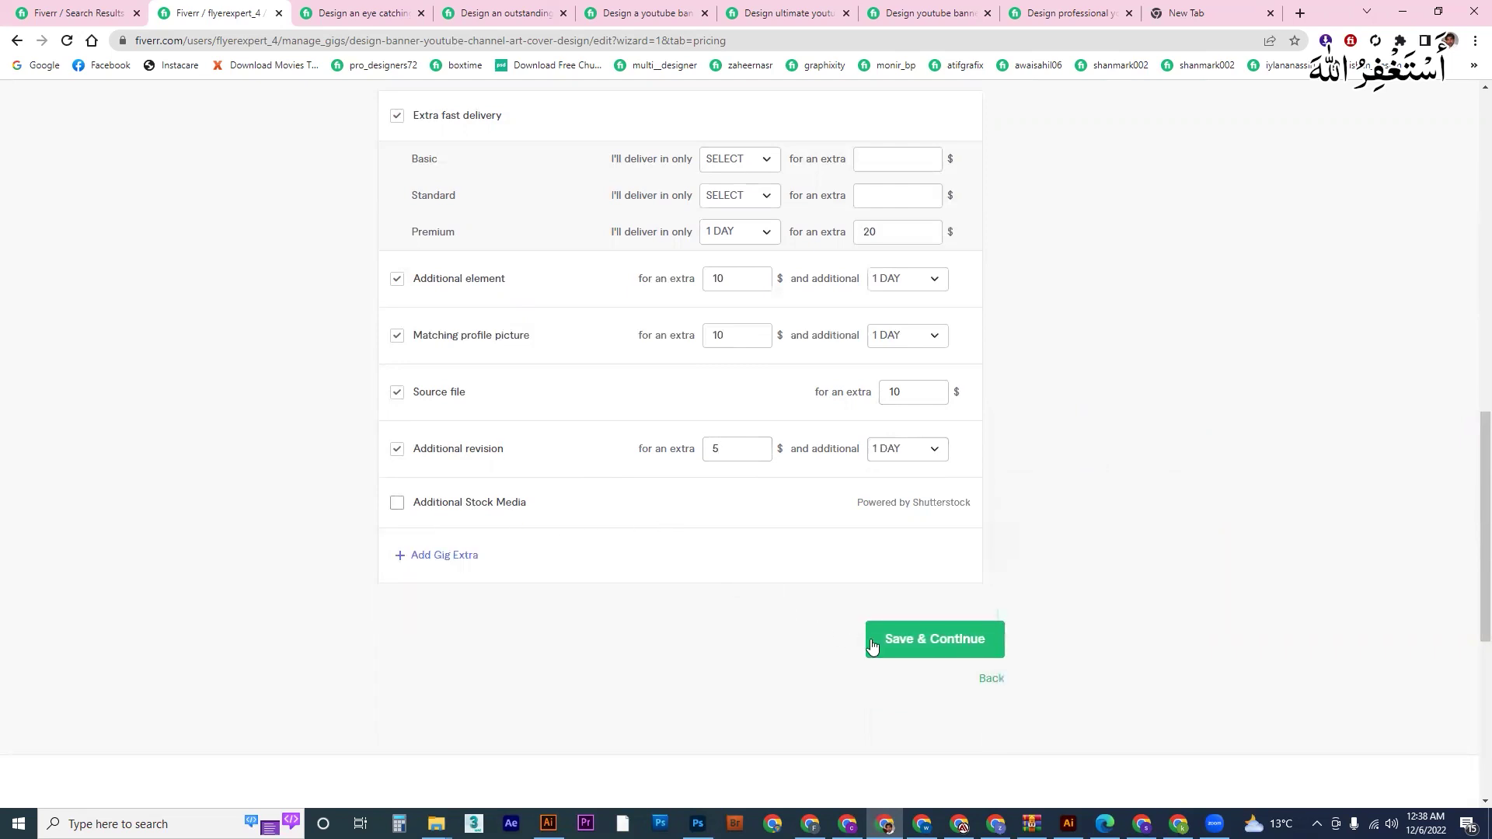
# Step: Save the pricing and continue to the gig's Description & FAQ section, and switch to the YouTube channel page in the other browser window
pyautogui.click(931, 639)
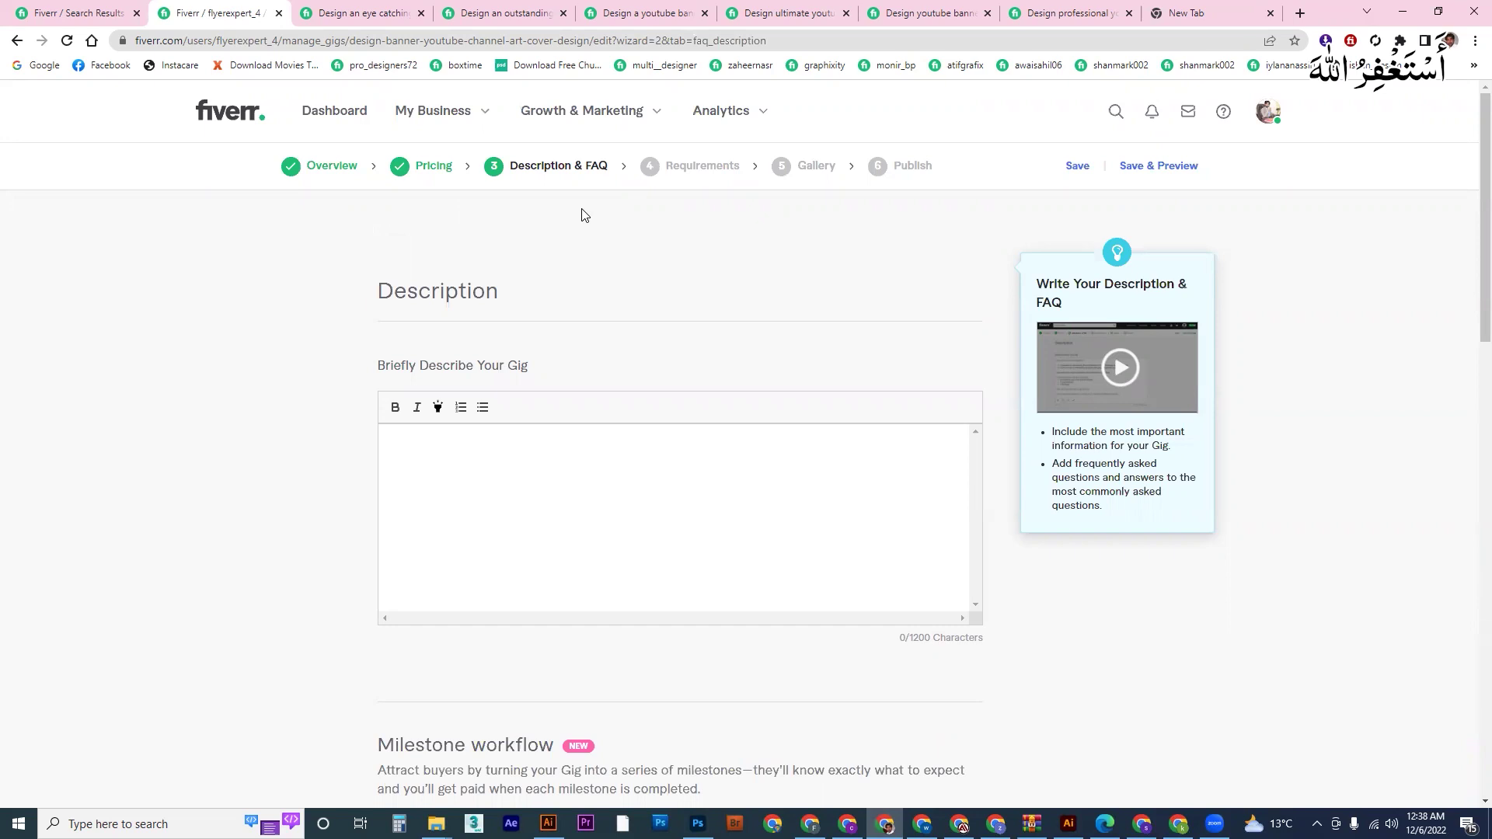
pyautogui.moveTo(699, 412)
pyautogui.hotkey('alt', 'Tab')
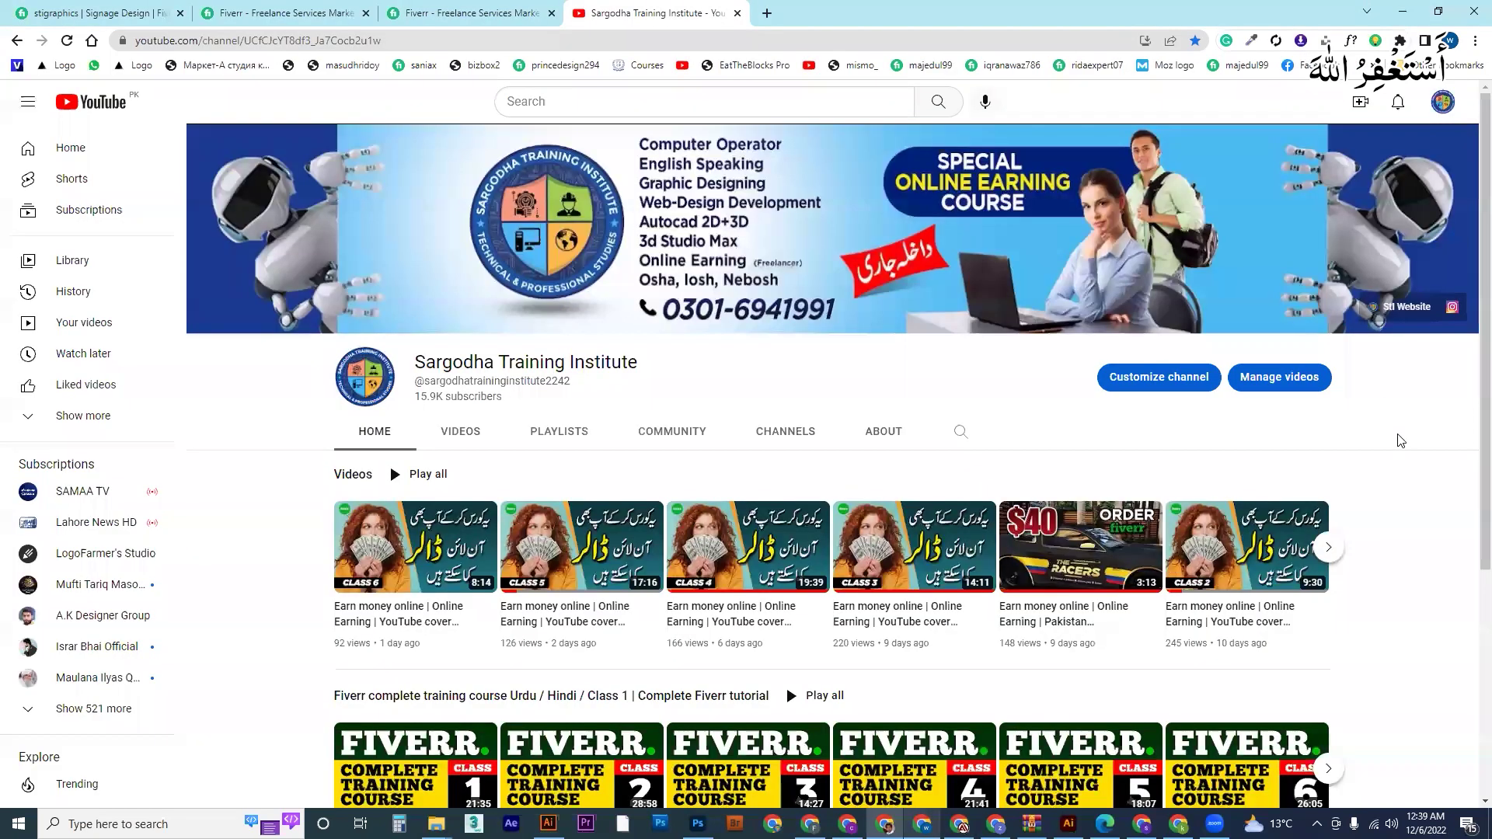